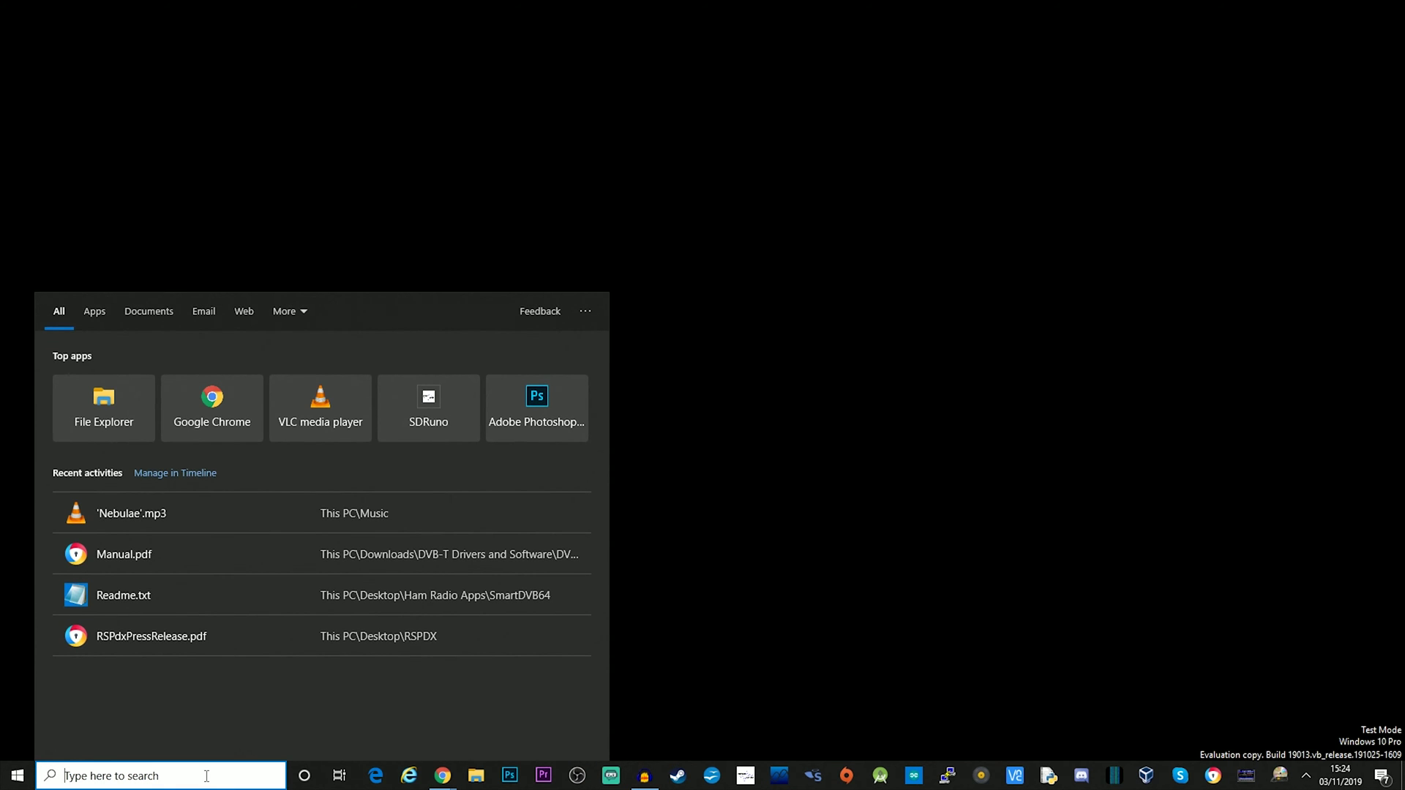
# Step: Search 'omni' to open Omni-Rig Settings showing RIG 1: FTDX-3000, COM 6, 38400 baud
pyautogui.write('omni')
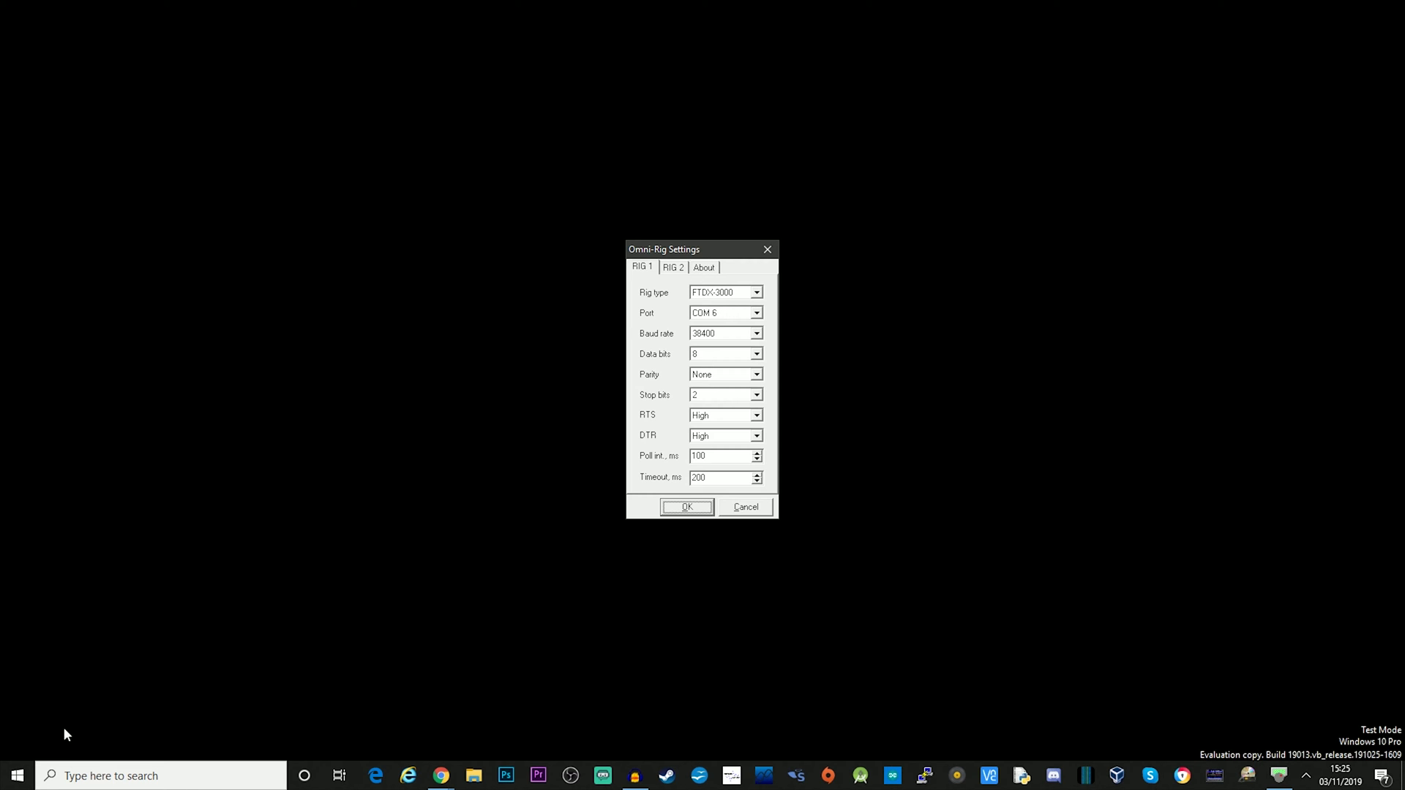
# Step: Check in Device Manager's Ports list that the Enhanced COM Port is COM6 and the Standard COM Port is COM10
pyautogui.rightClick(16, 775)
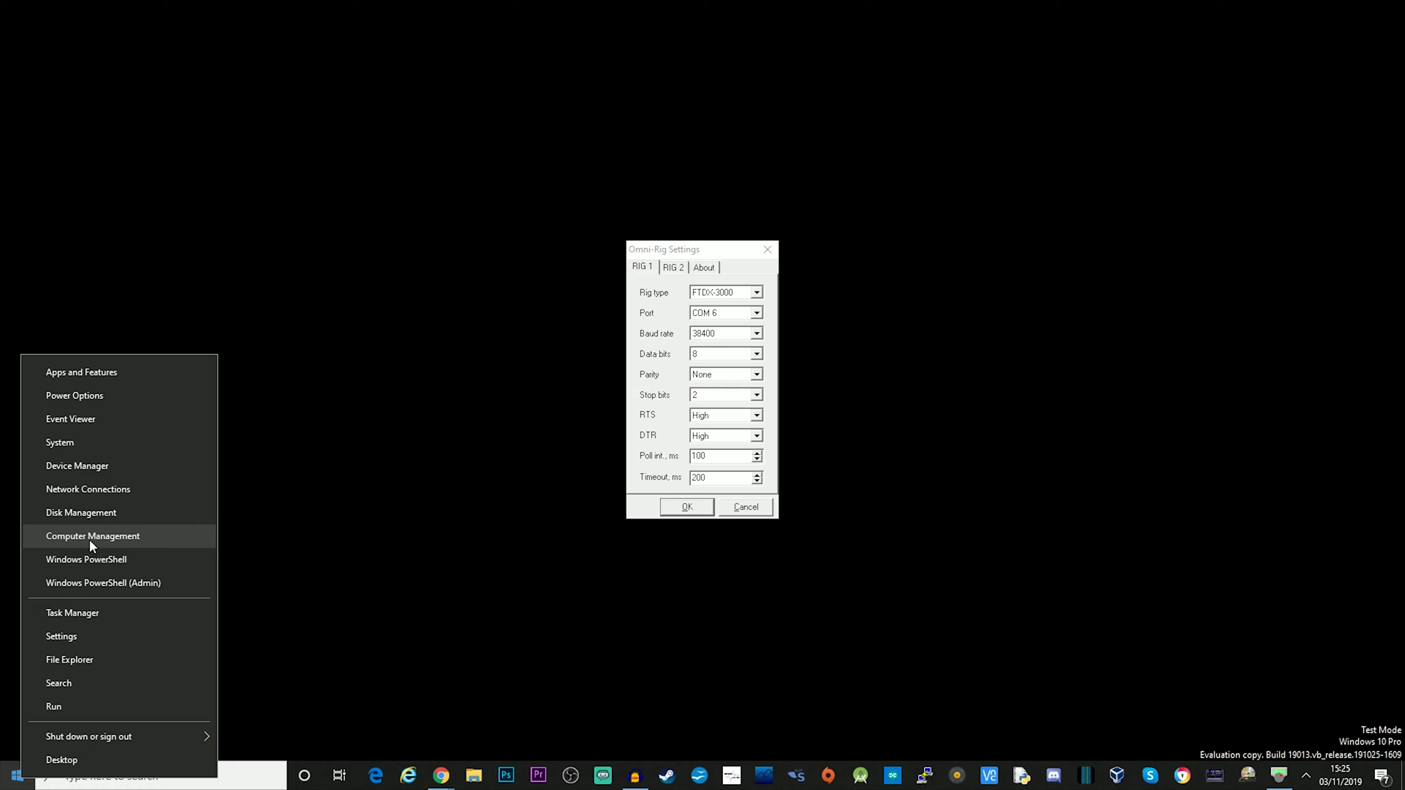
pyautogui.click(101, 466)
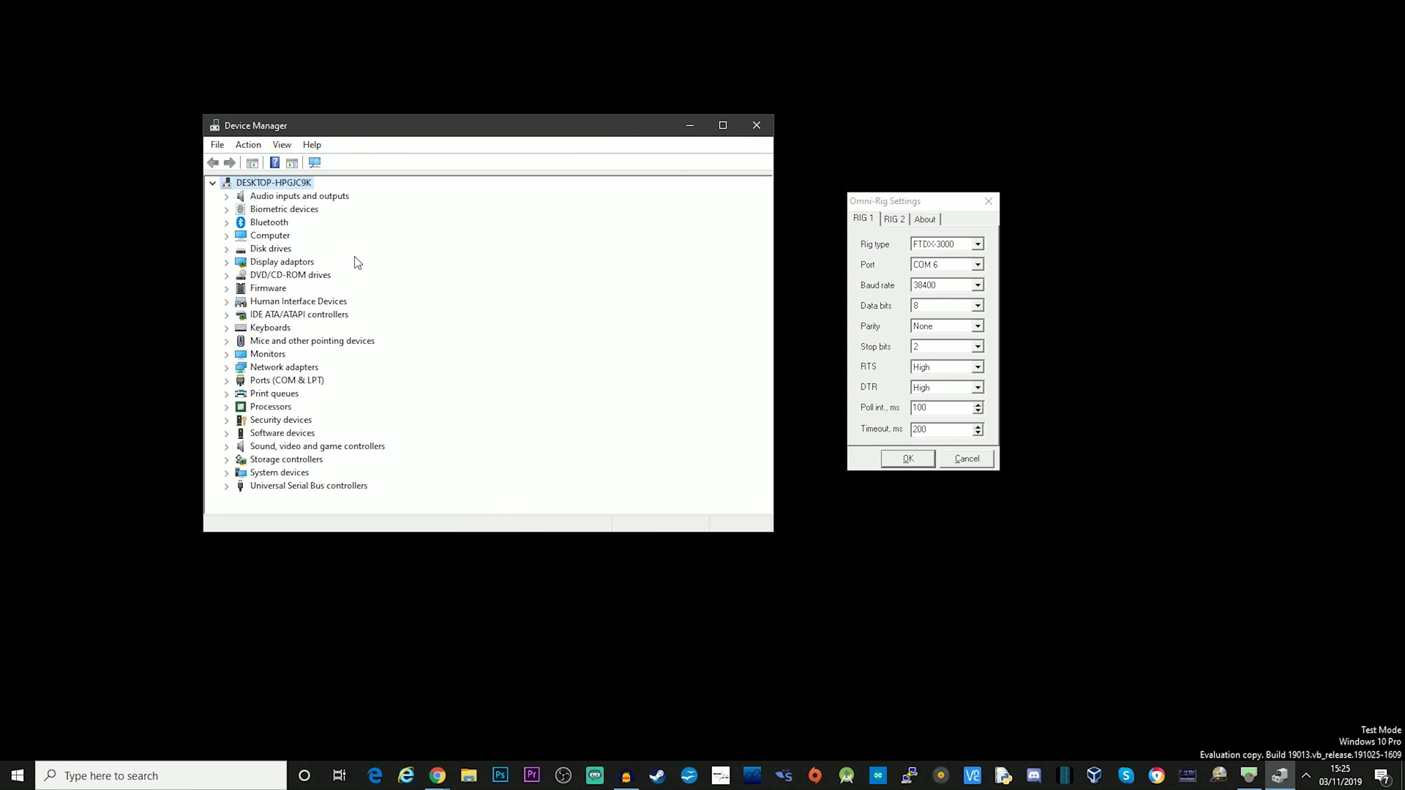
pyautogui.click(226, 382)
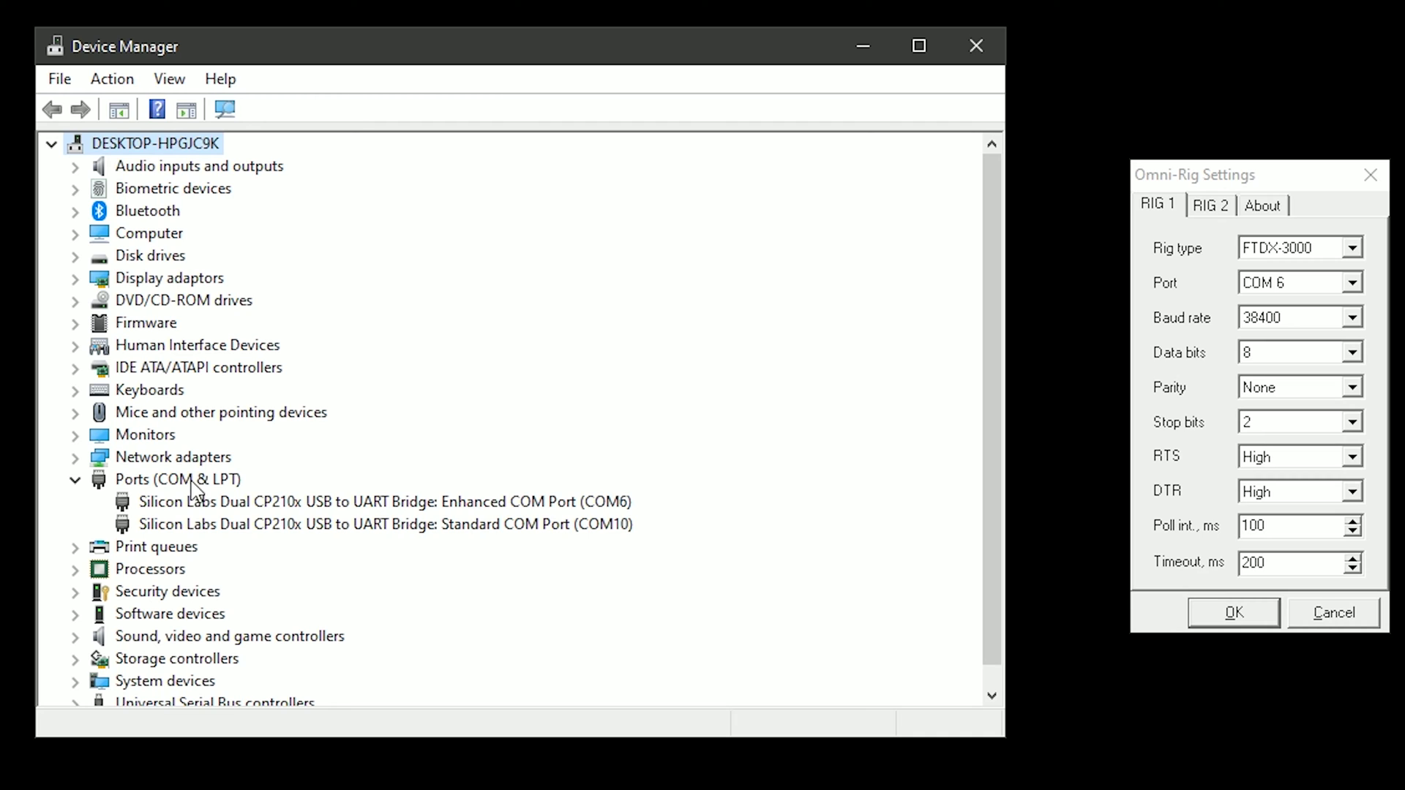
pyautogui.click(196, 501)
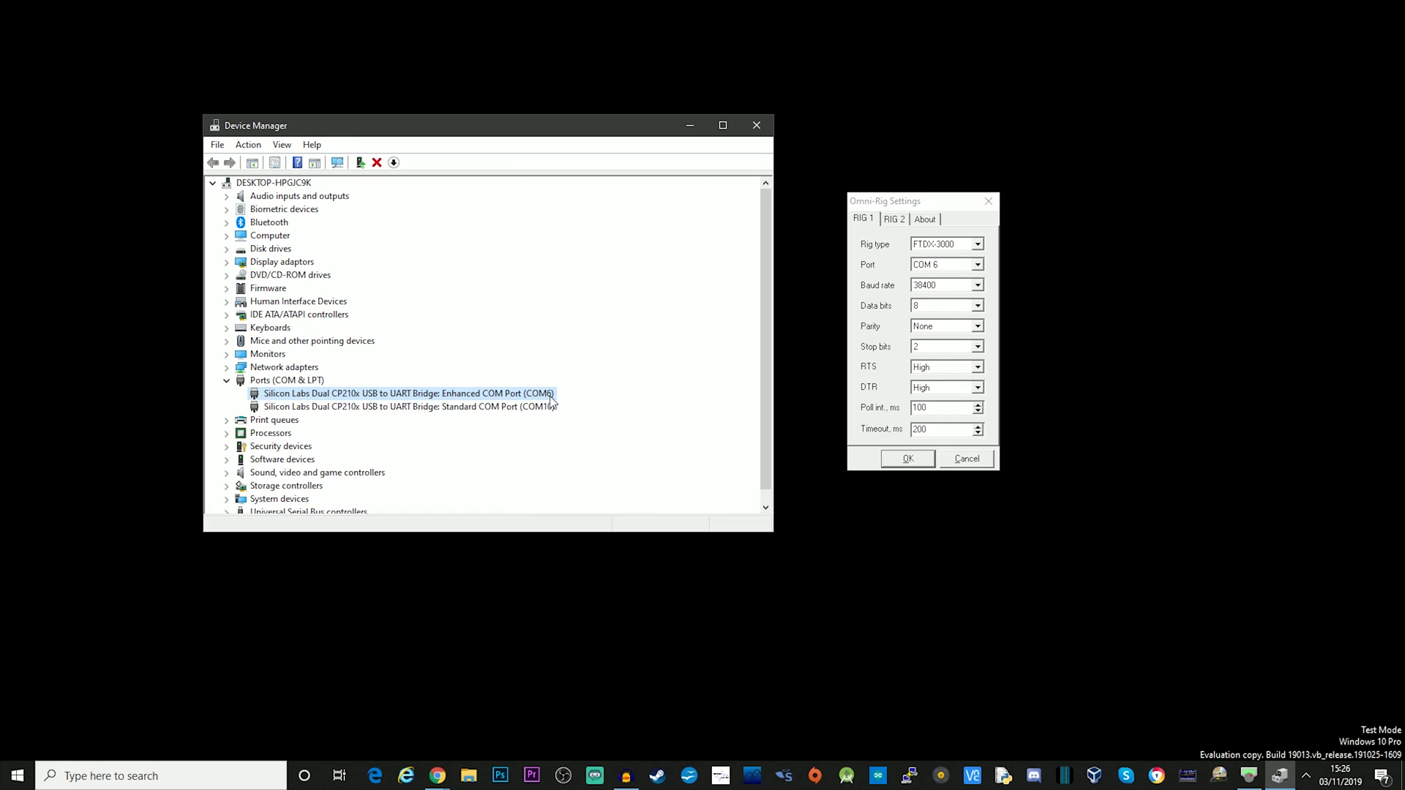
# Step: Minimize Device Manager, move Omni-Rig Settings left, and choose FTDX-3000 as RIG 1's rig type
pyautogui.click(689, 126)
pyautogui.moveTo(885, 201); pyautogui.dragTo(664, 211)
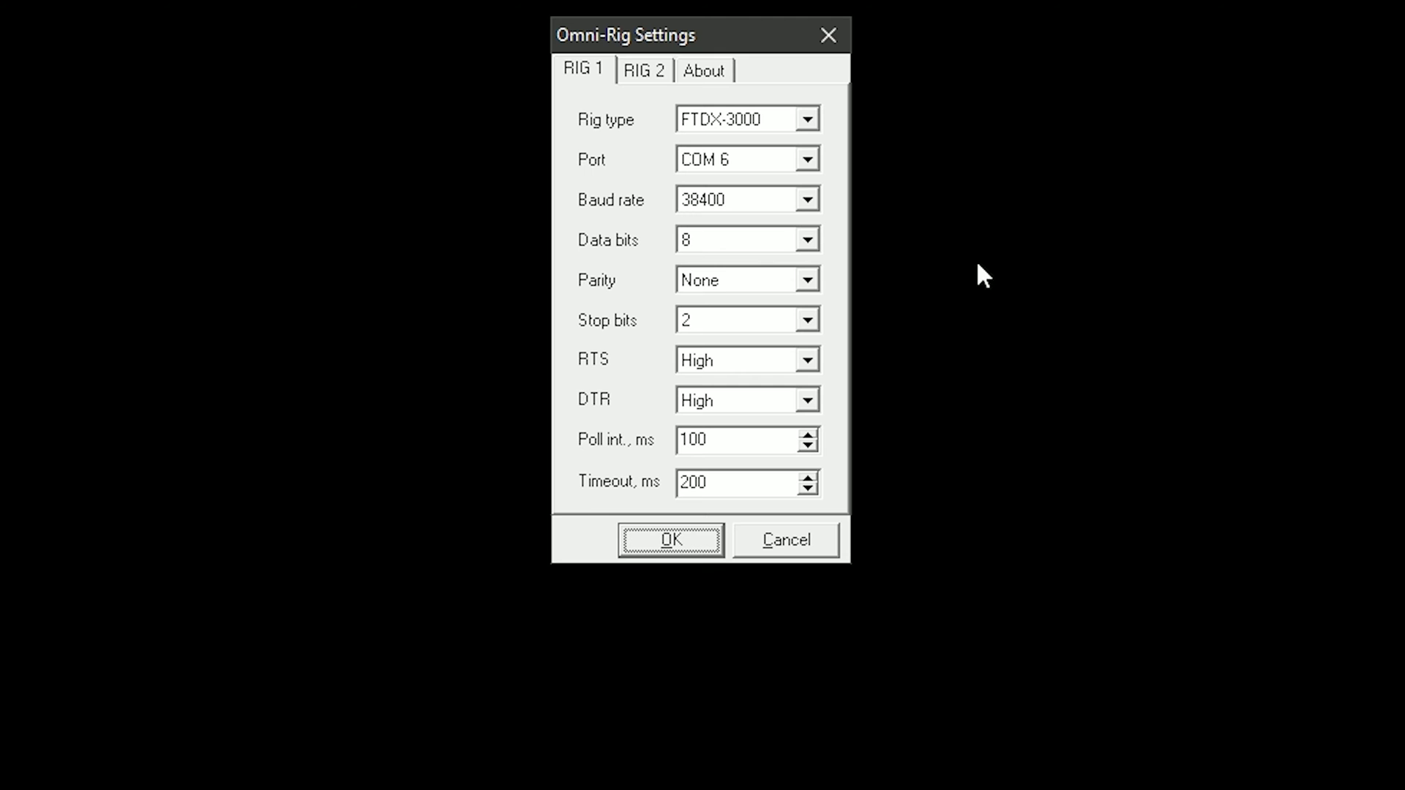
pyautogui.click(755, 254)
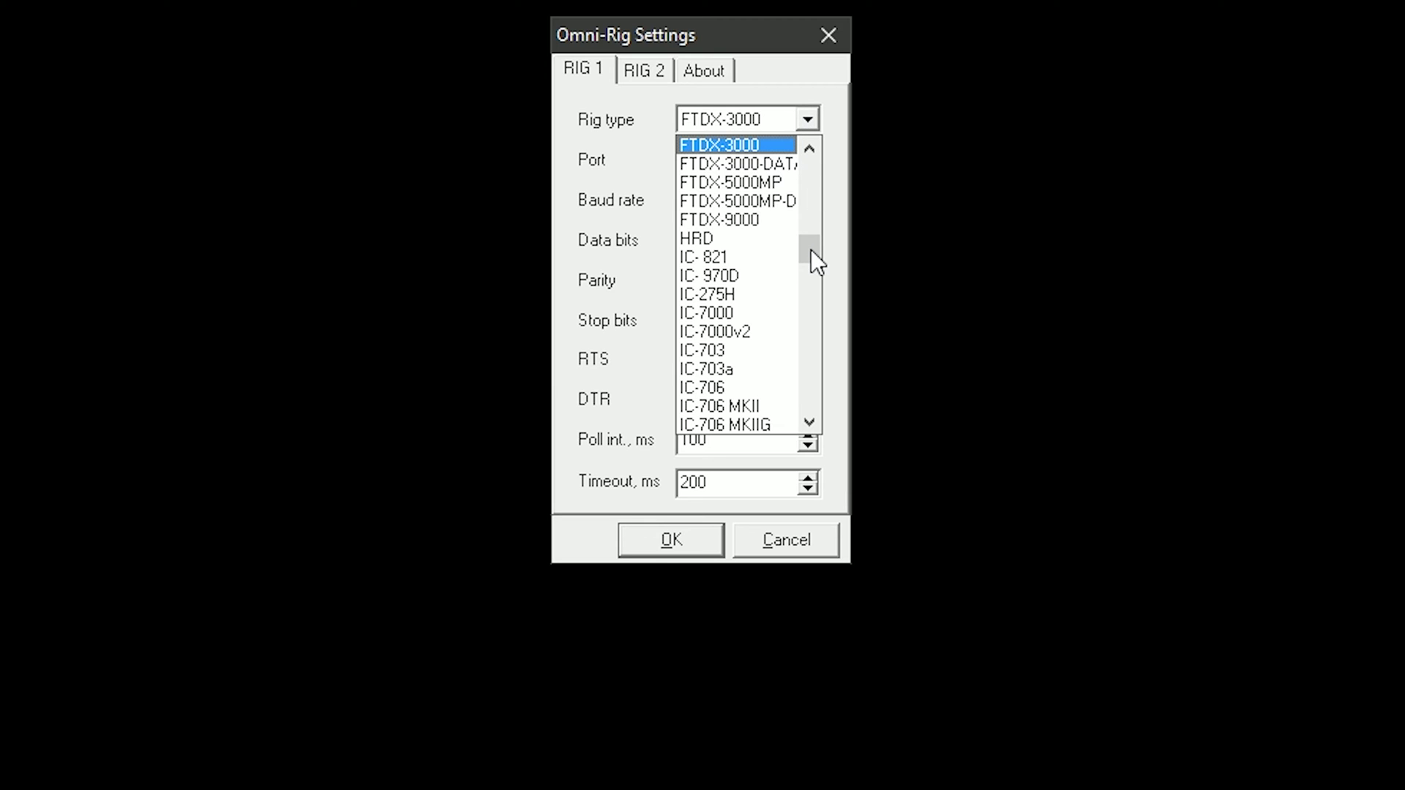
pyautogui.moveTo(811, 249); pyautogui.dragTo(803, 238)
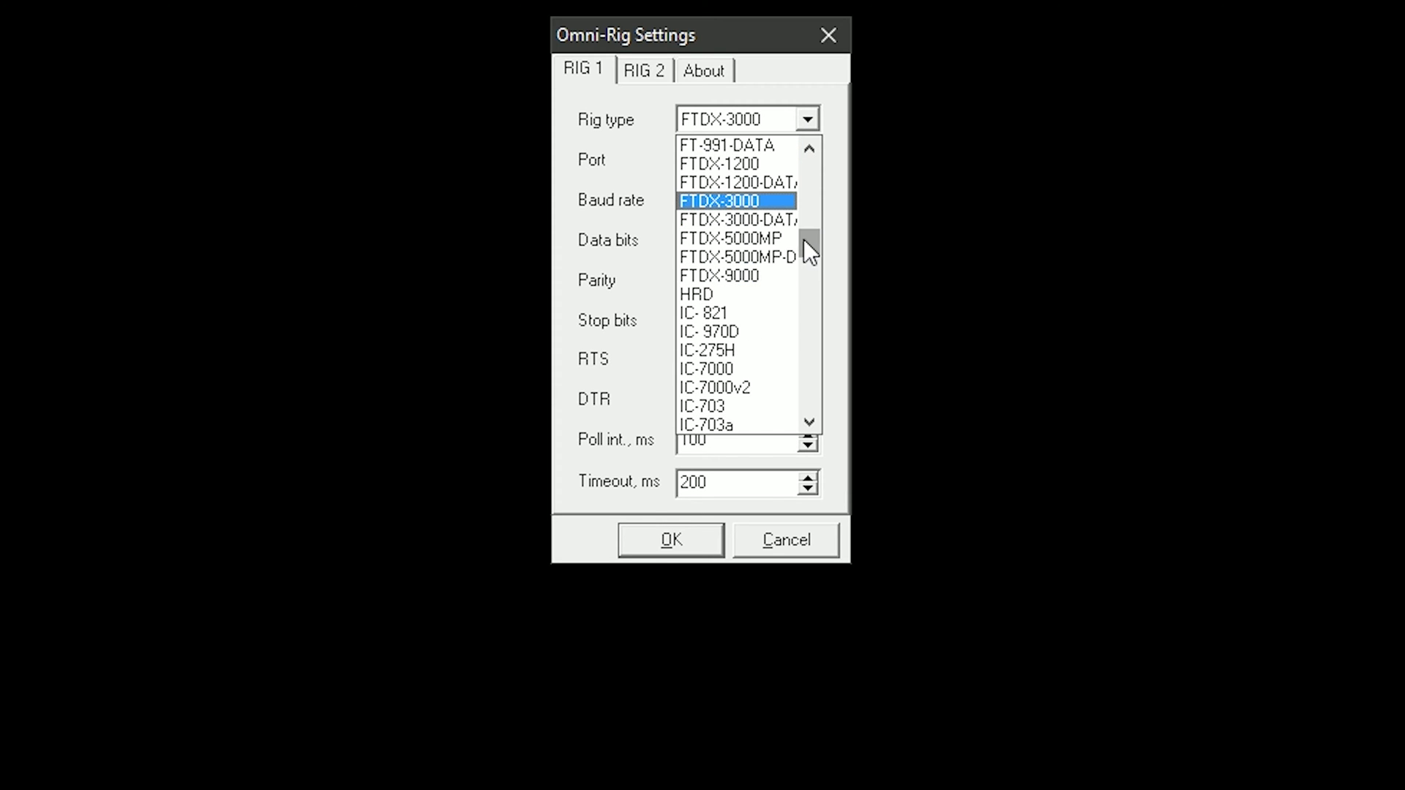
pyautogui.click(757, 199)
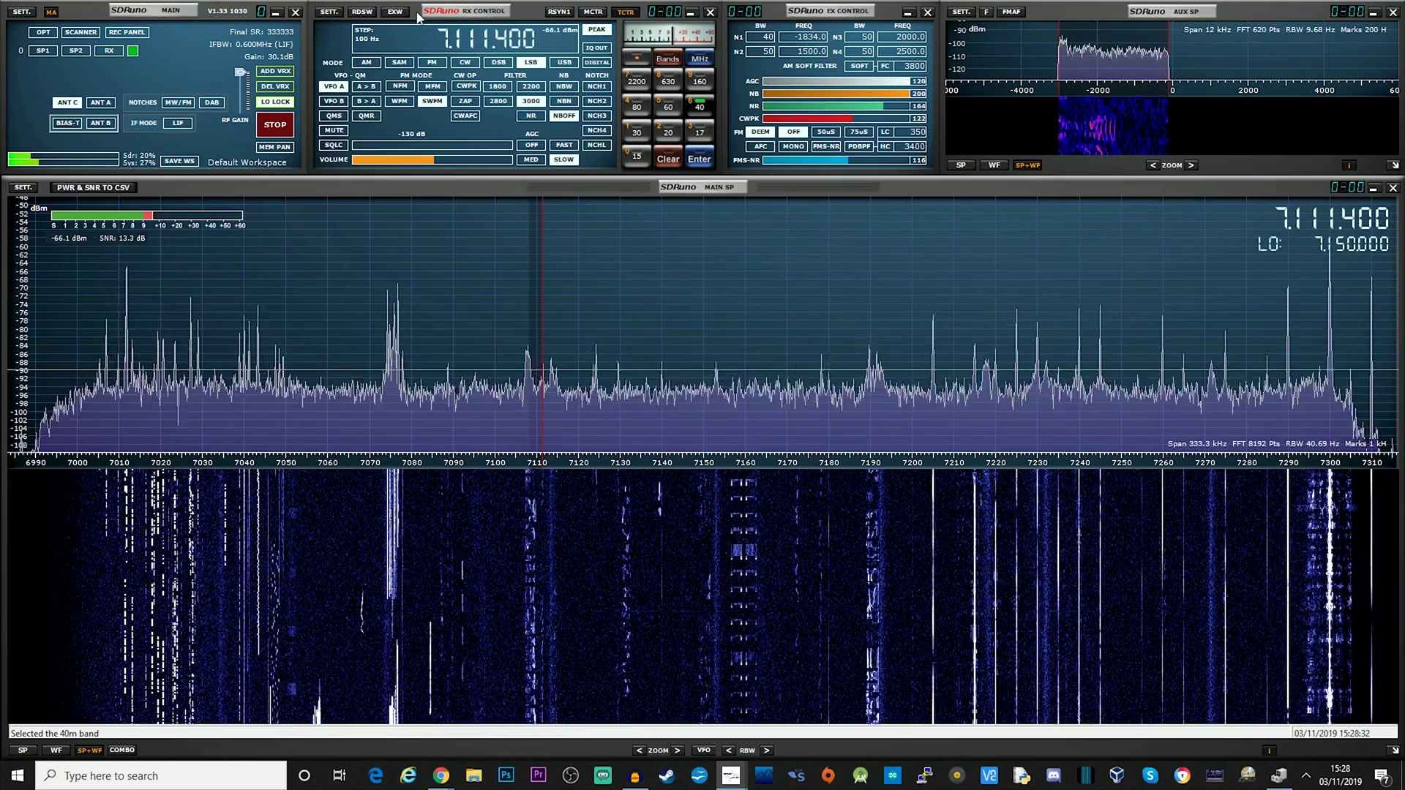
# Step: In SDRuno's CAT/ORIG settings, link the receiver to Omni-Rig RIG1 with frequency and mode sync
pyautogui.click(329, 12)
pyautogui.click(453, 27)
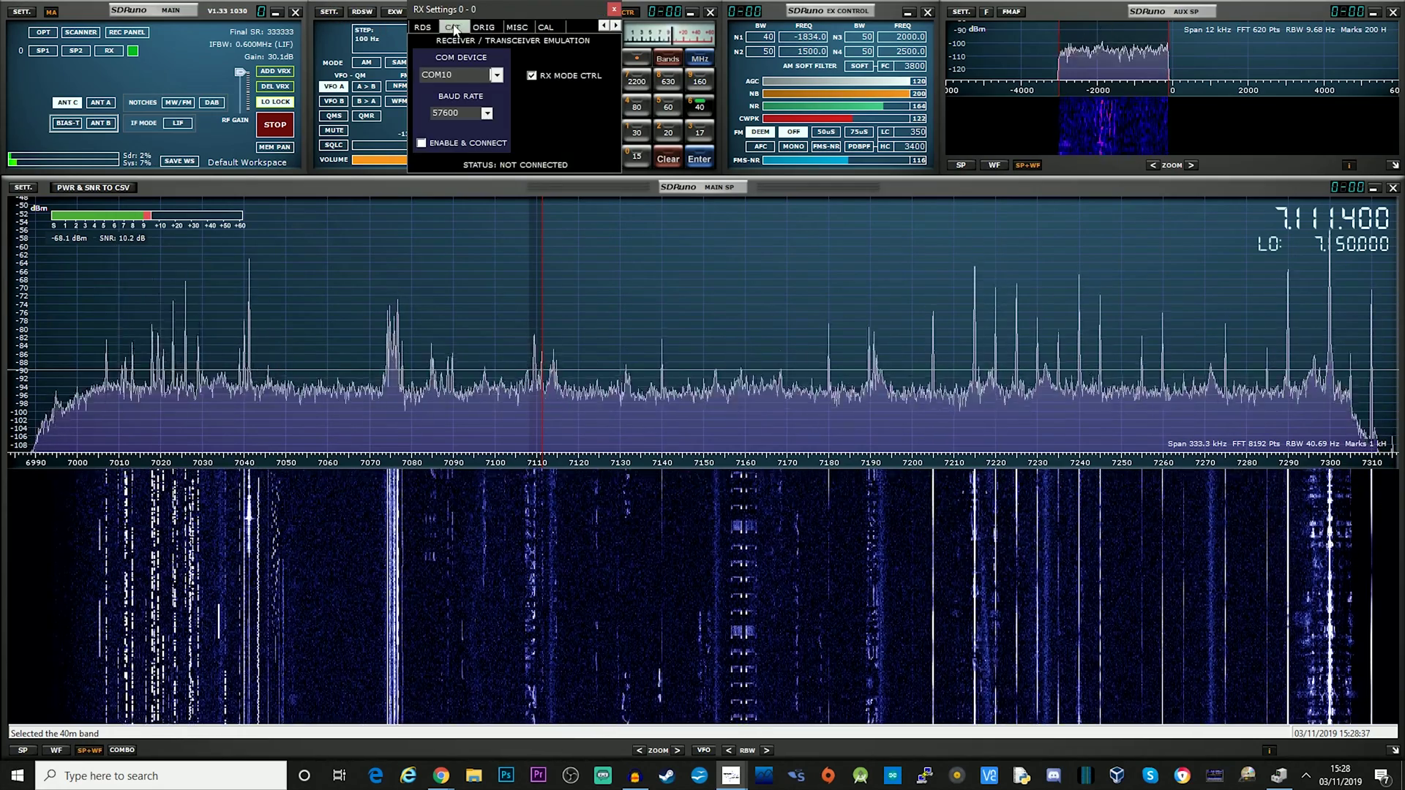
pyautogui.click(485, 28)
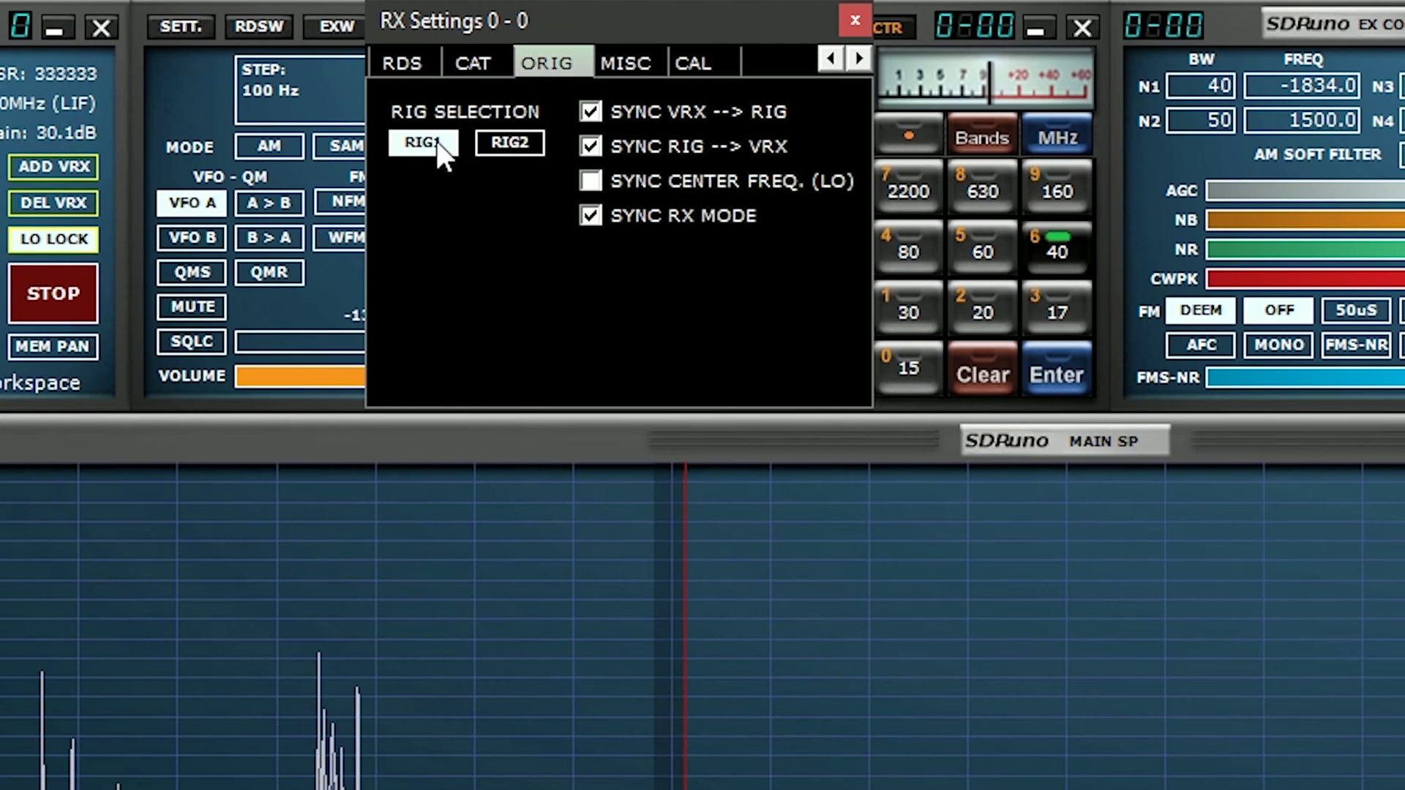
pyautogui.click(500, 139)
pyautogui.click(433, 141)
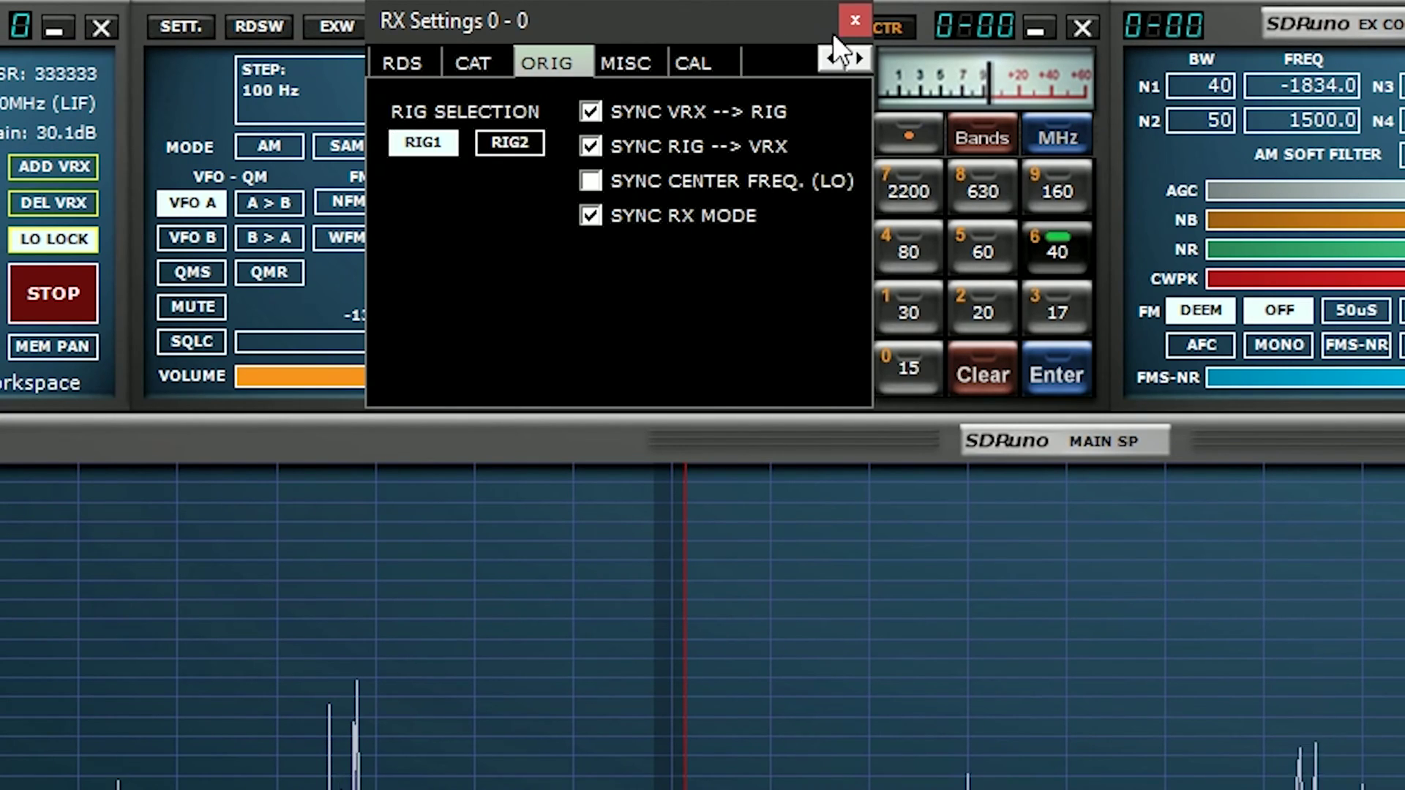
pyautogui.click(849, 21)
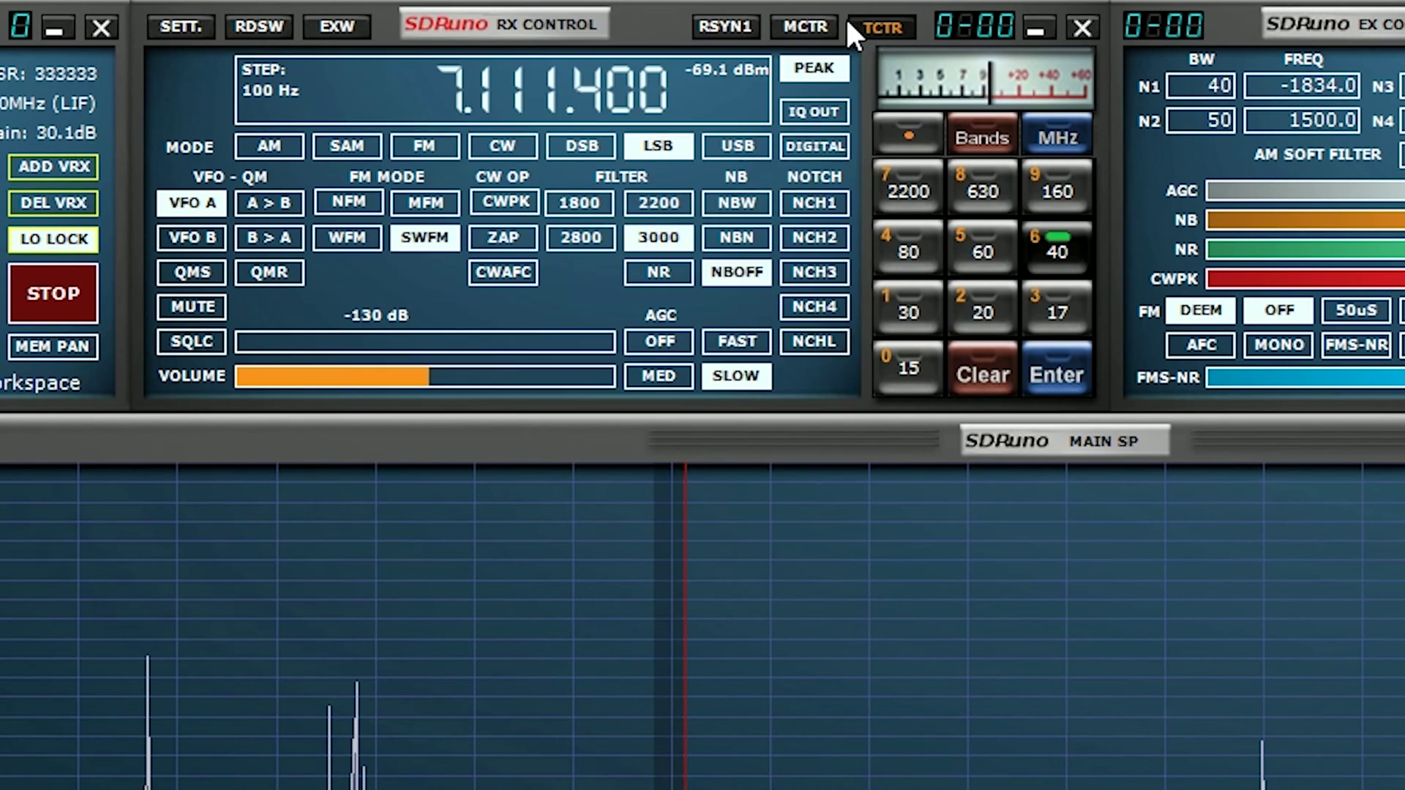
# Step: Put this VRX under Omni-Rig control with RSYN1 and adjust the spectrum view
pyautogui.click(723, 29)
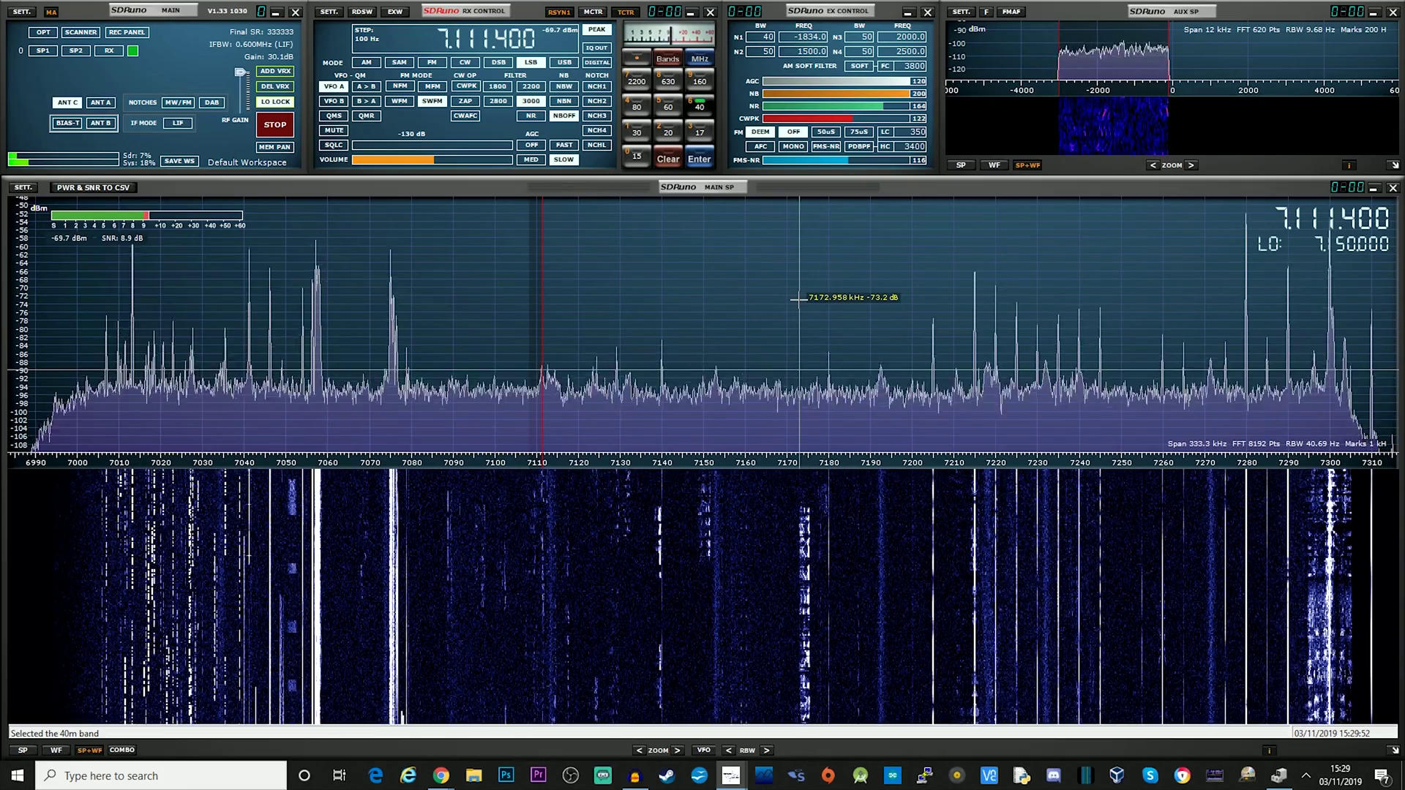
pyautogui.scroll(-2, 799, 298)
pyautogui.scroll(-20, 799, 298)
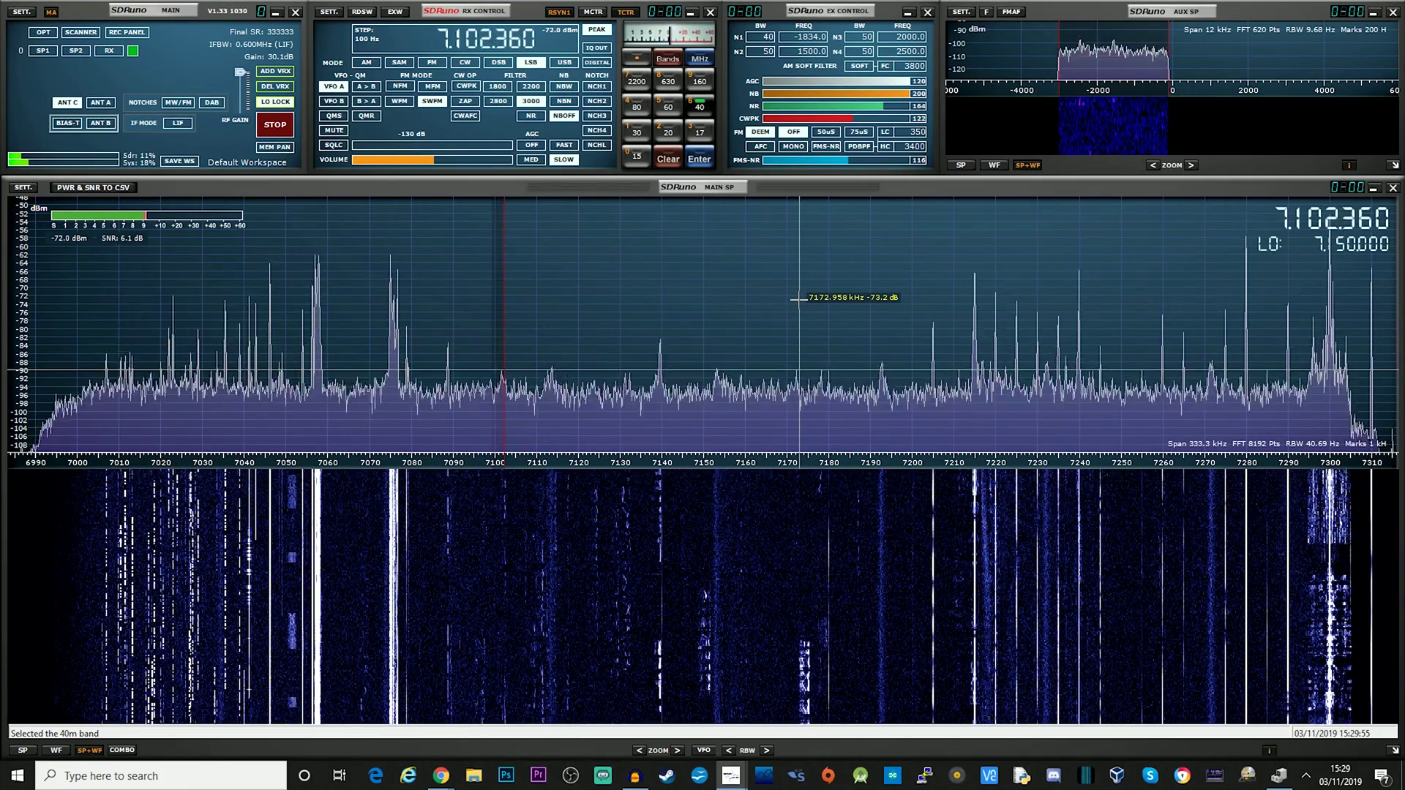
pyautogui.scroll(-5, 799, 299)
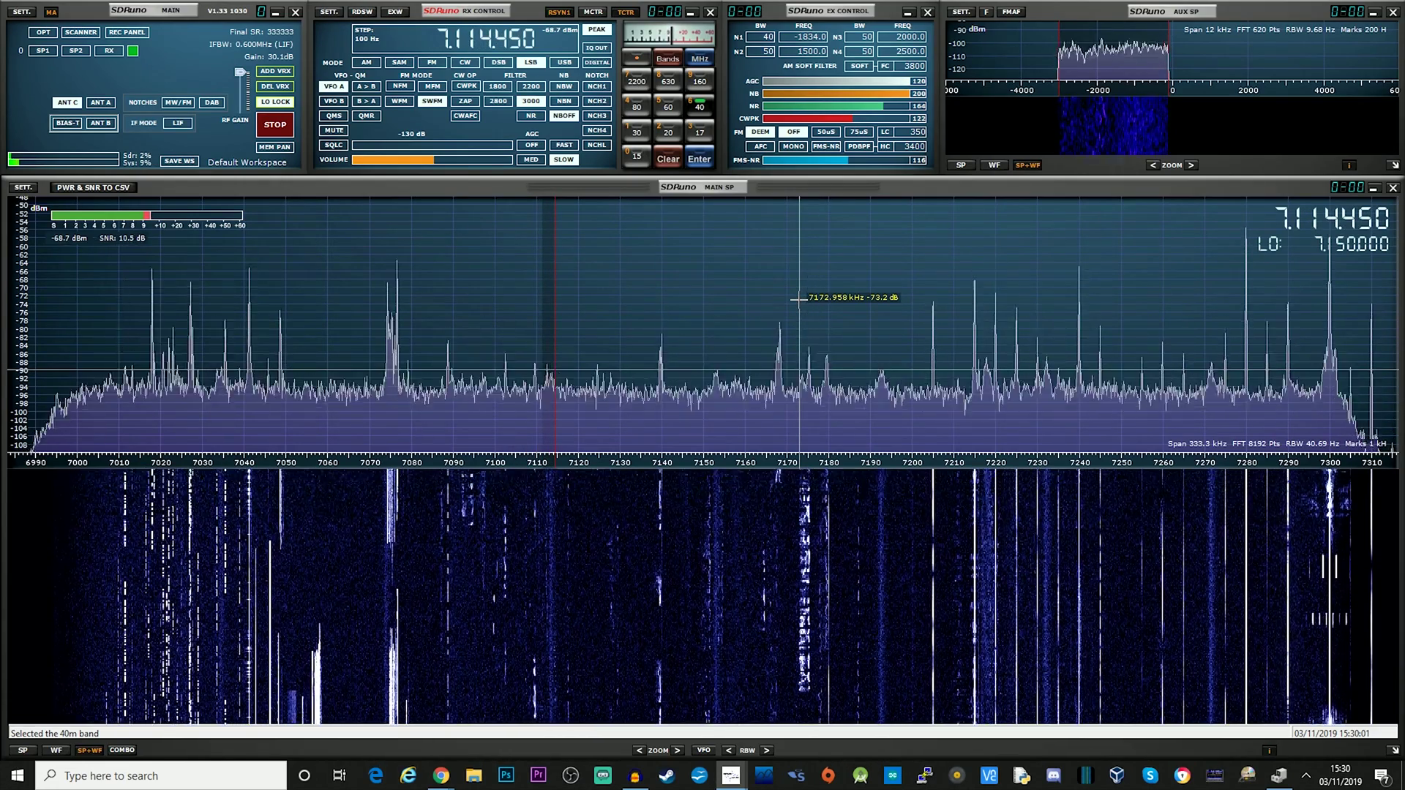
pyautogui.scroll(10, 799, 299)
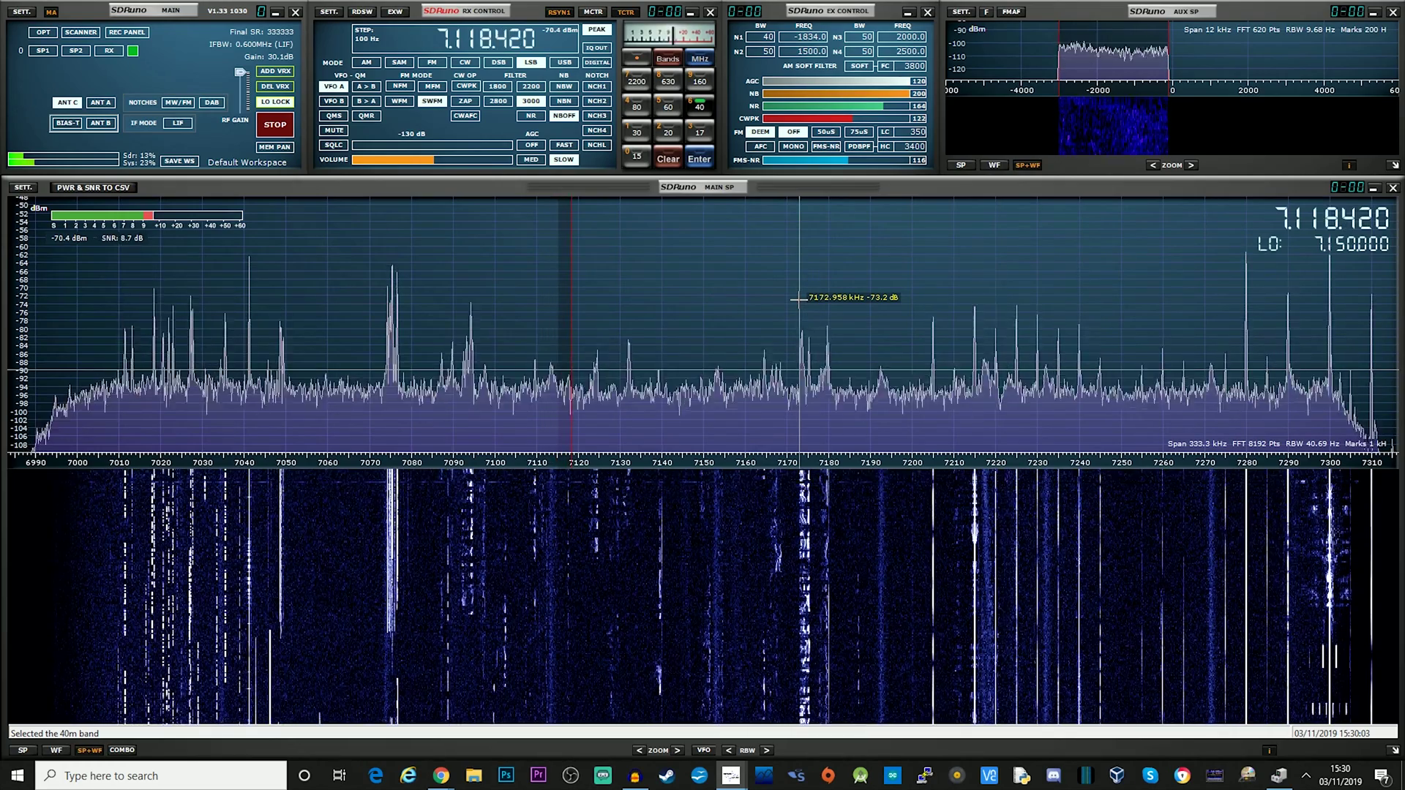
pyautogui.scroll(10, 799, 299)
pyautogui.scroll(-4, 798, 300)
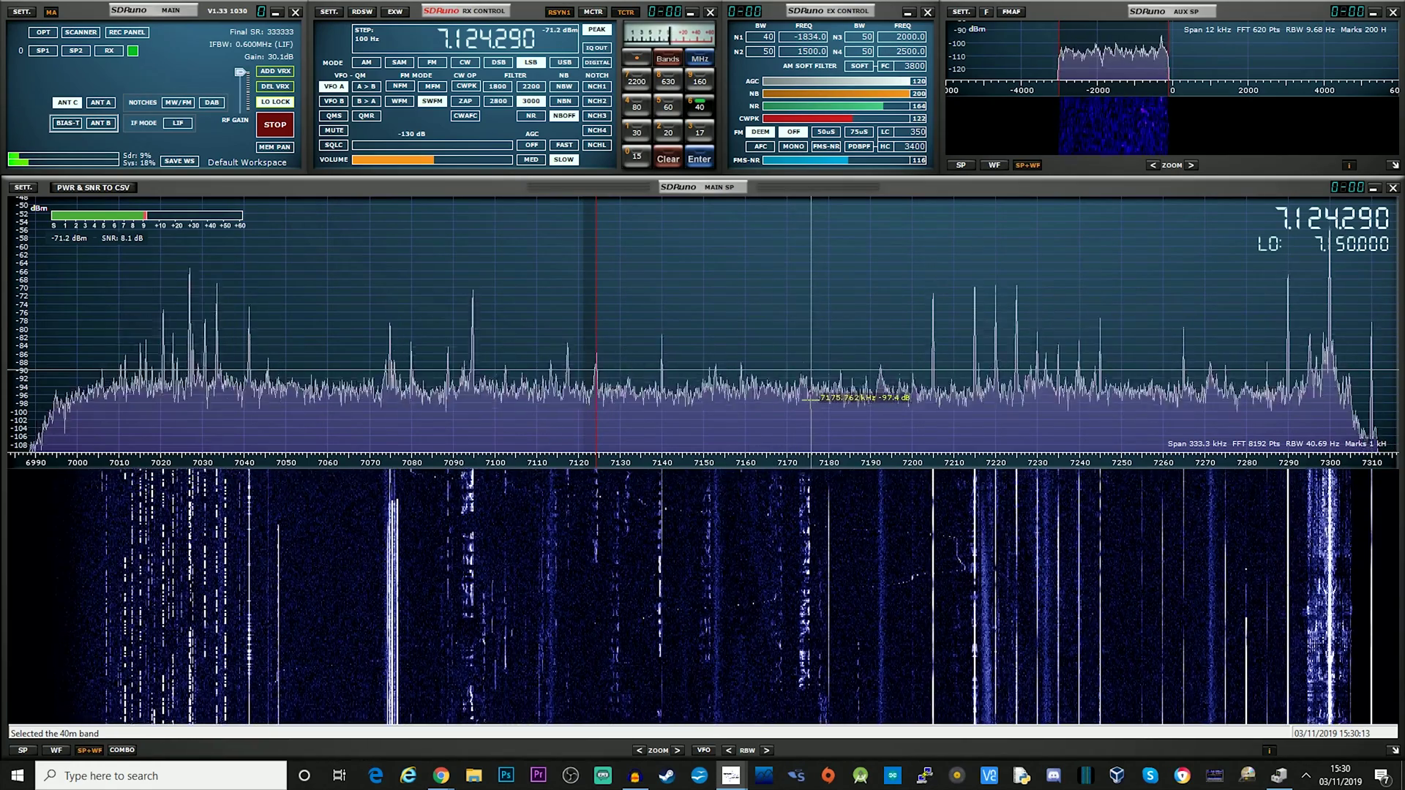
# Step: Tune to the 7175.8 kHz signal, zoom in and back out, then retune near 7095 kHz
pyautogui.click(810, 399)
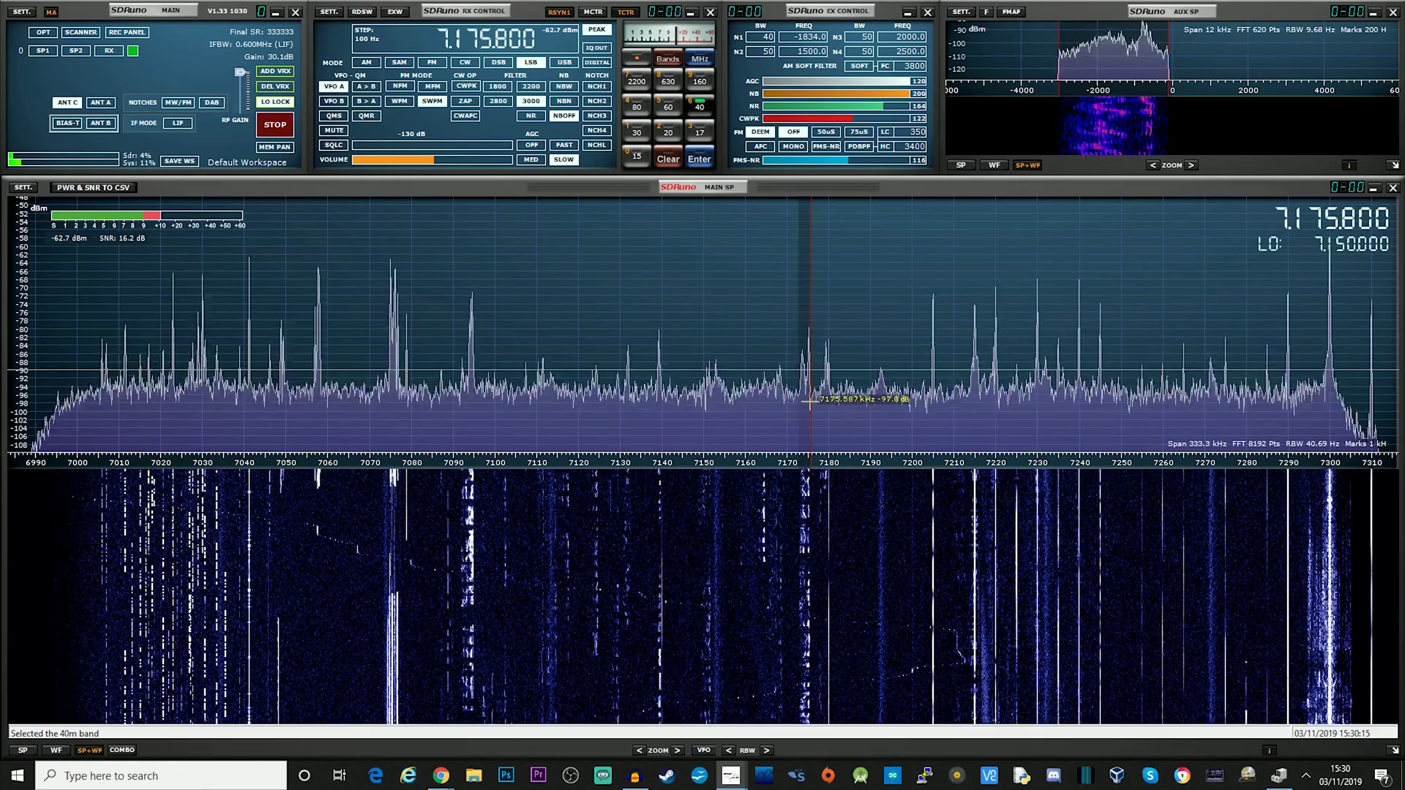
pyautogui.click(677, 752)
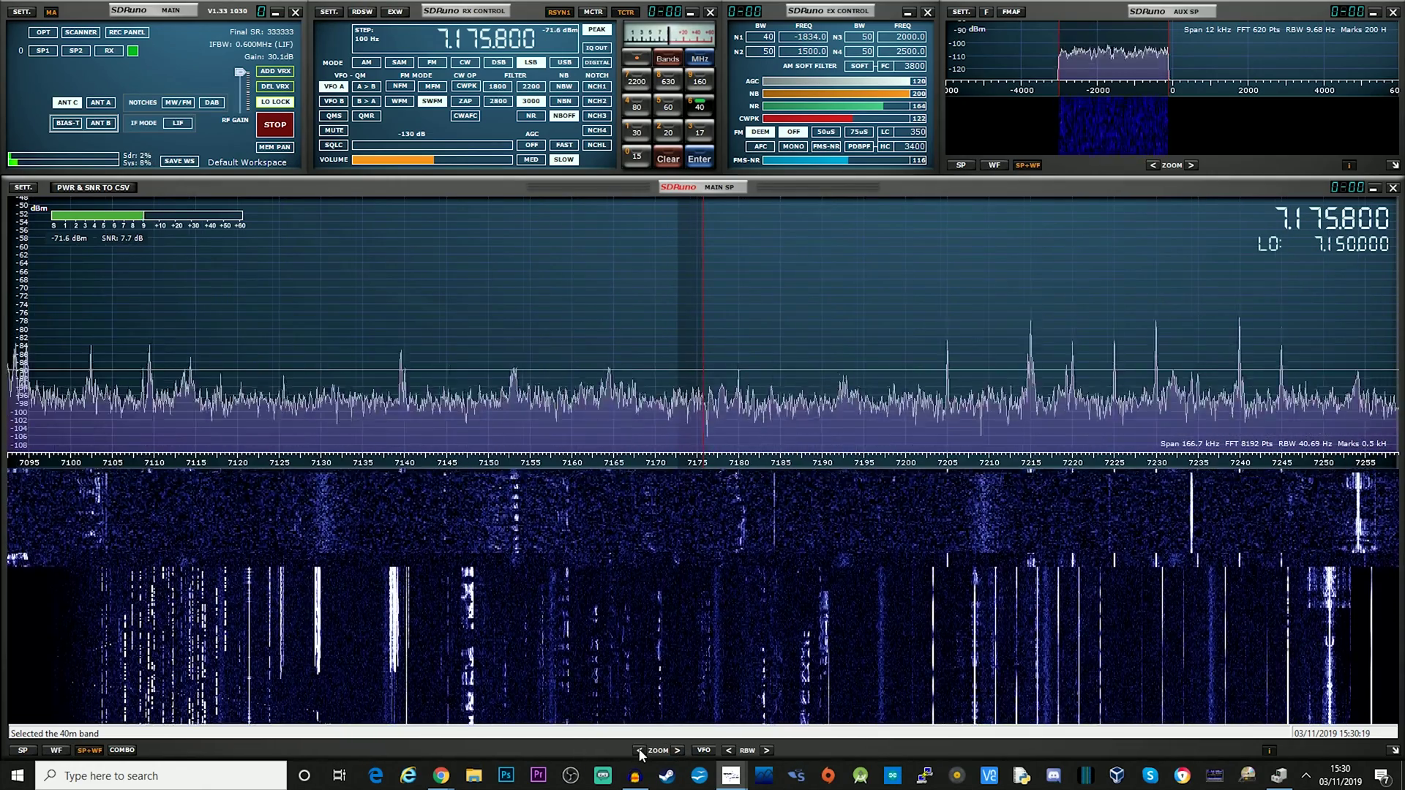
pyautogui.click(639, 751)
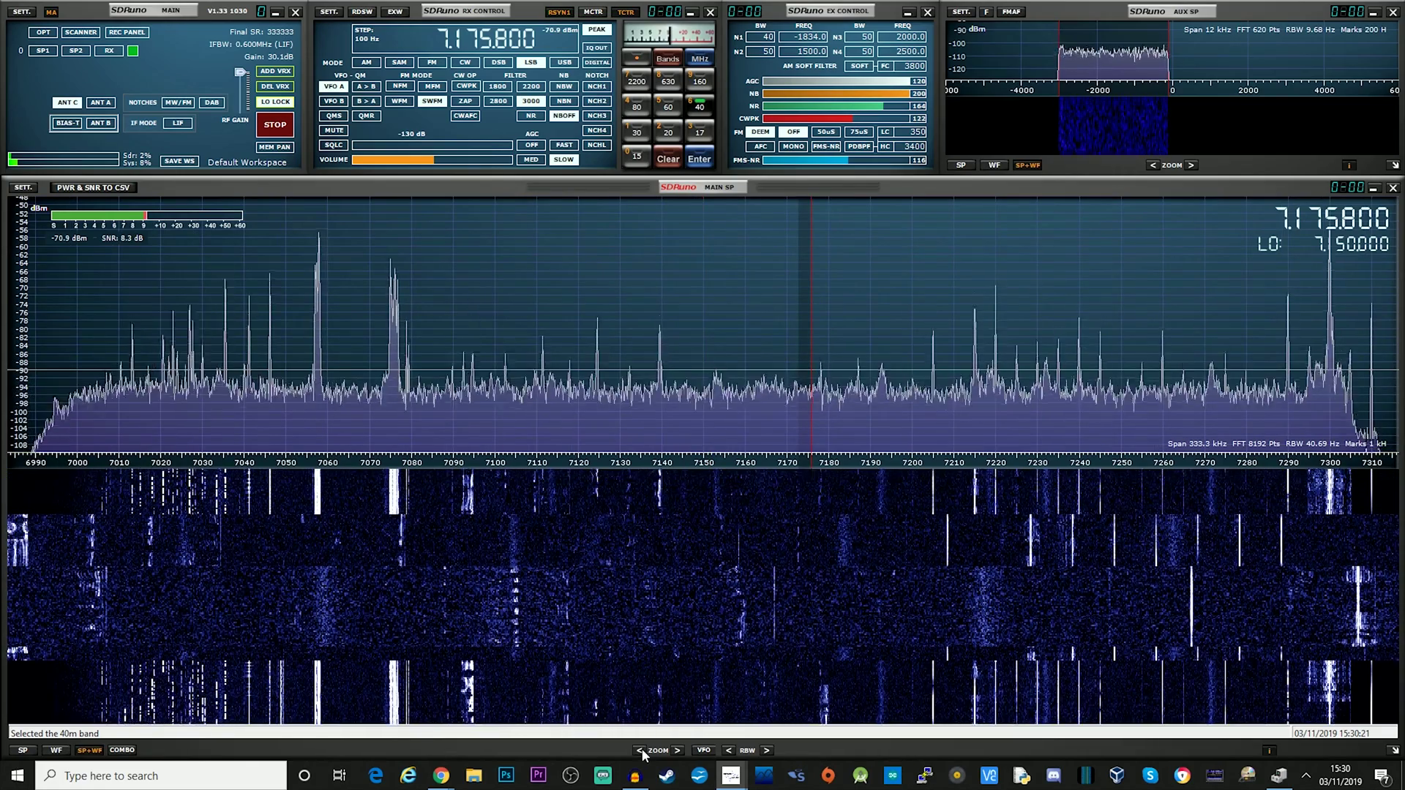
pyautogui.click(474, 423)
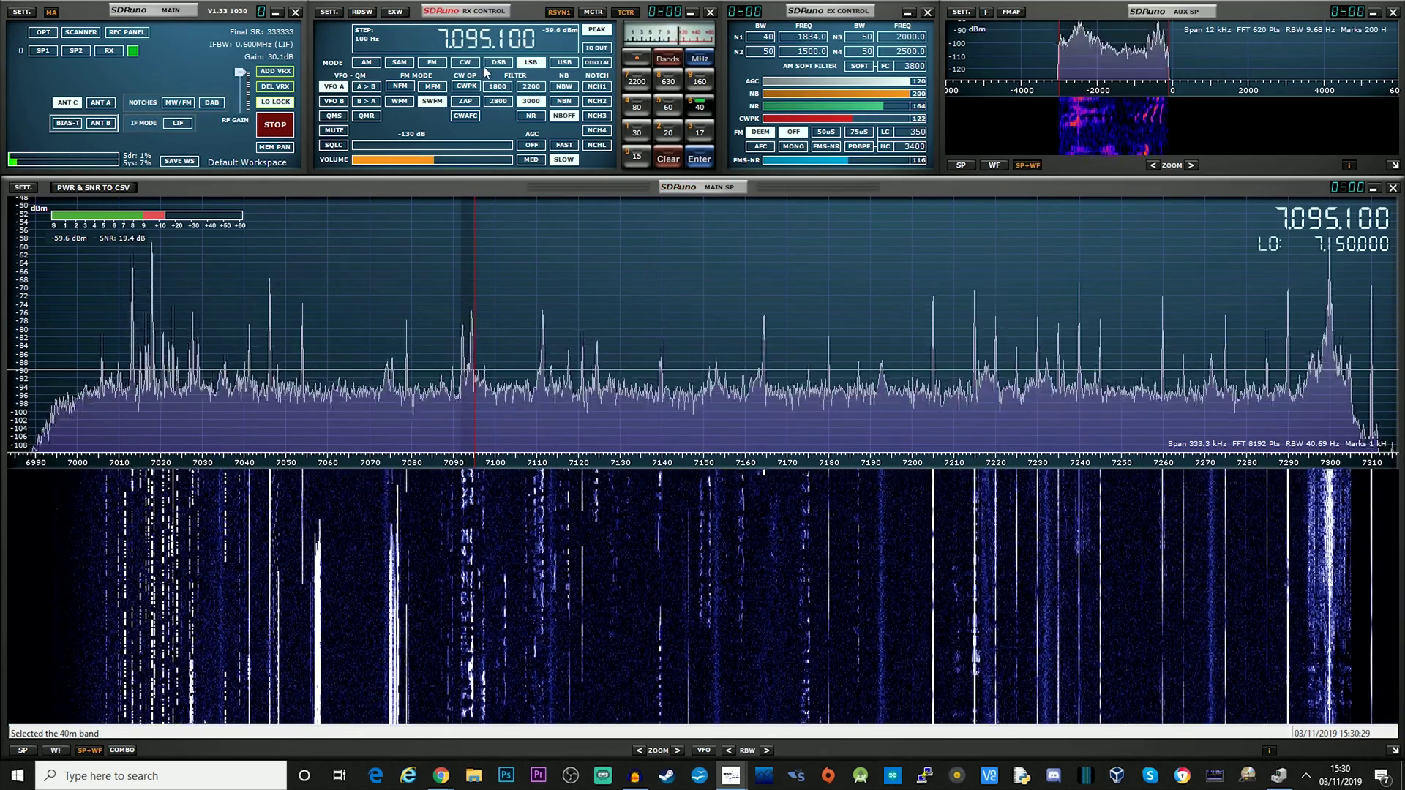
# Step: Jump to the 20m band, set a 100 Hz tuning step, and tune onto the 14200 kHz signal
pyautogui.click(668, 133)
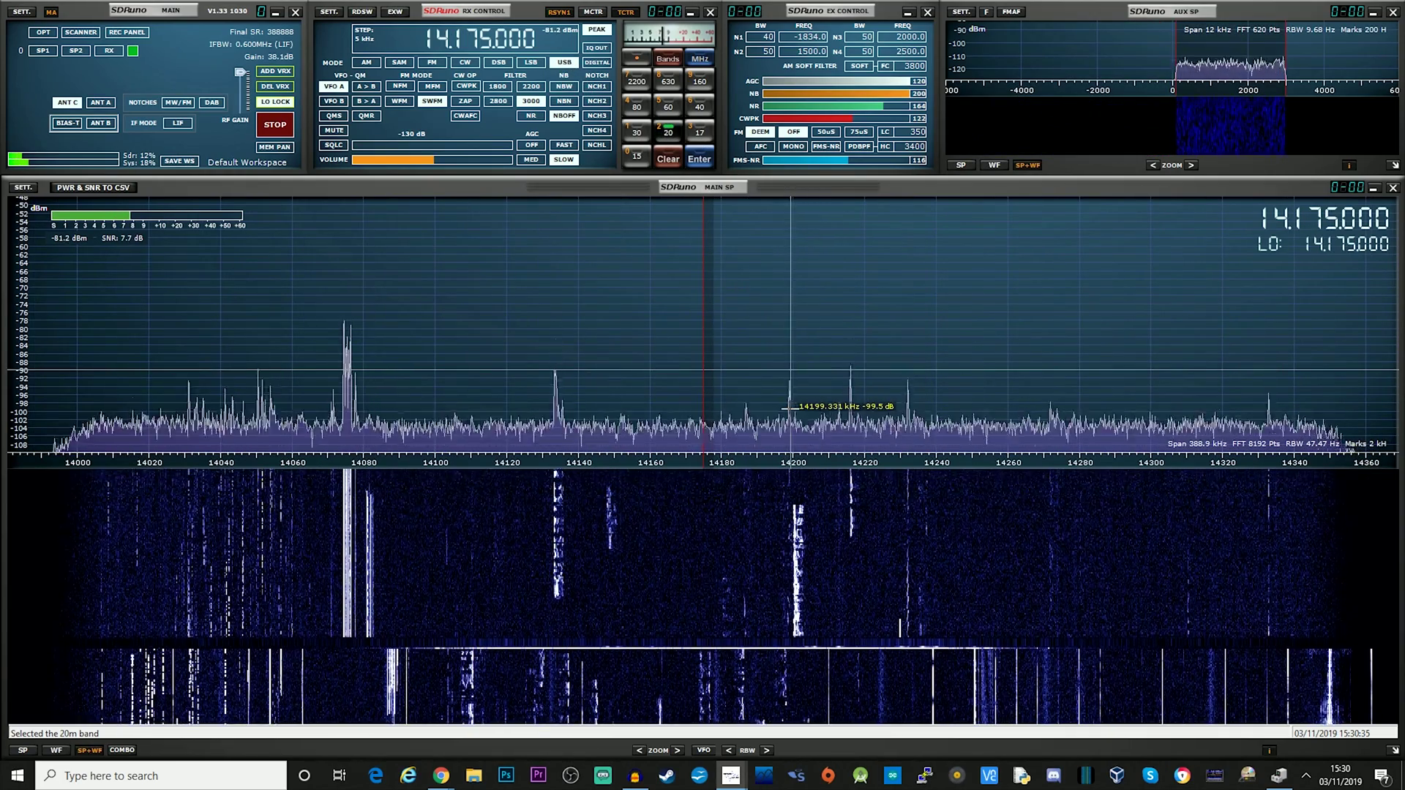
pyautogui.click(552, 433)
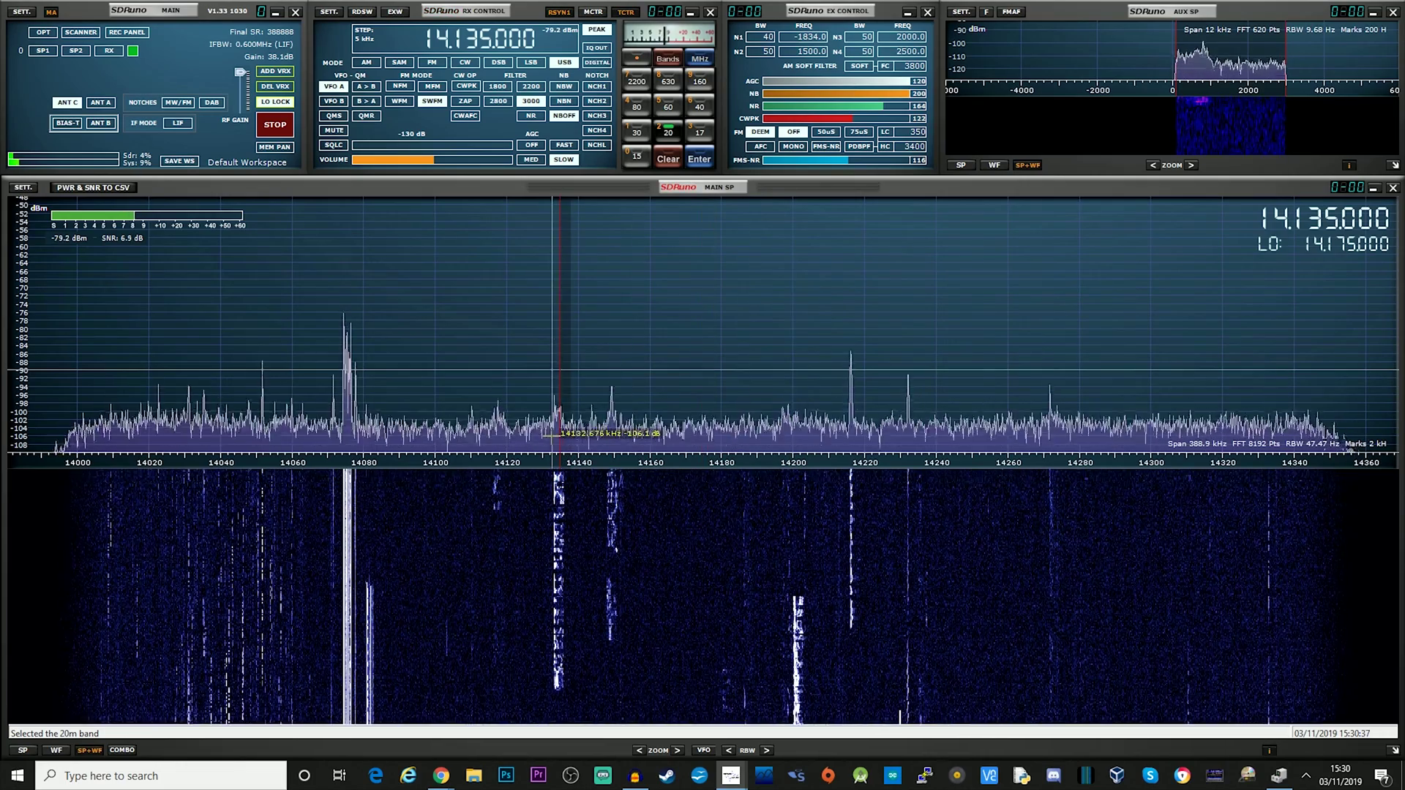
pyautogui.scroll(-3, 552, 434)
pyautogui.scroll(1, 573, 326)
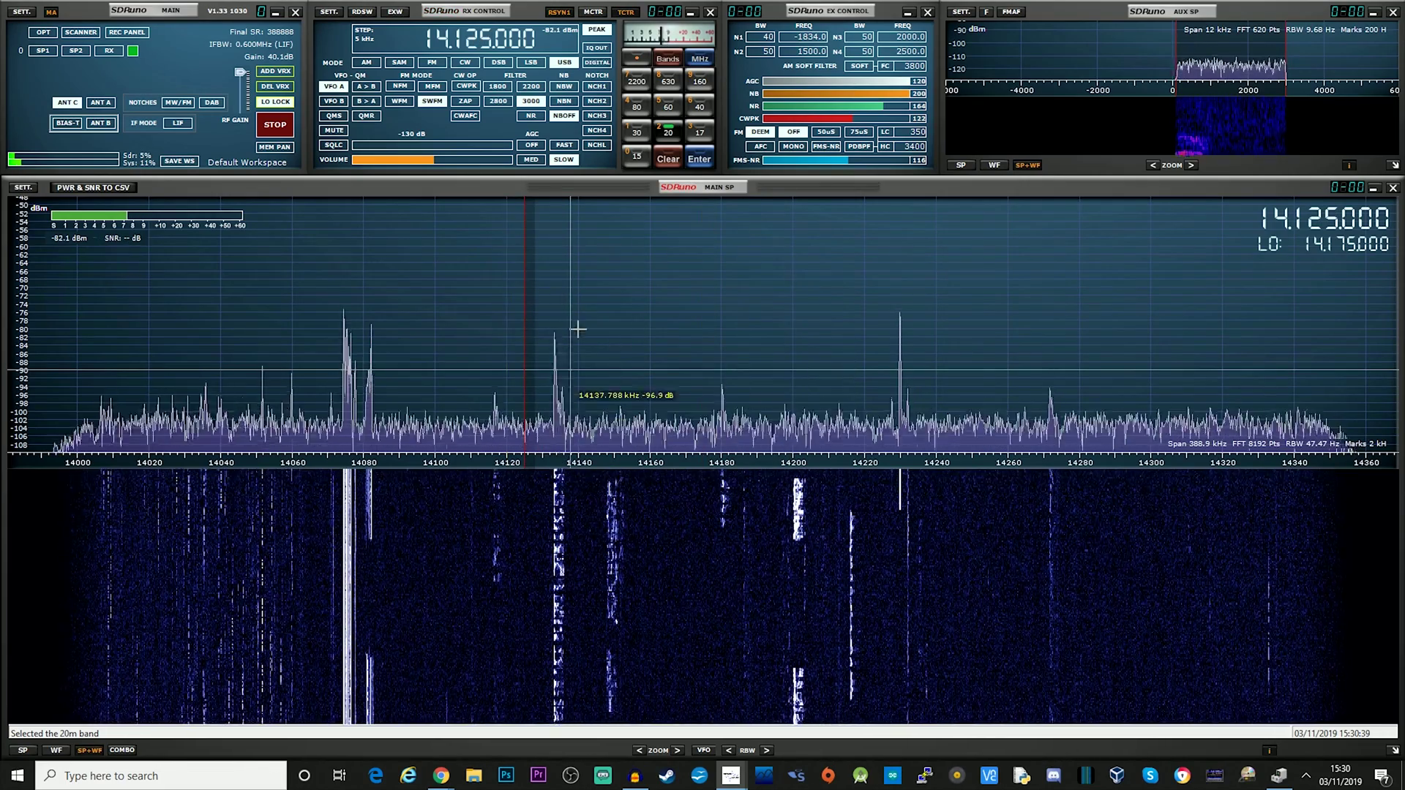
pyautogui.rightClick(479, 45)
pyautogui.click(475, 116)
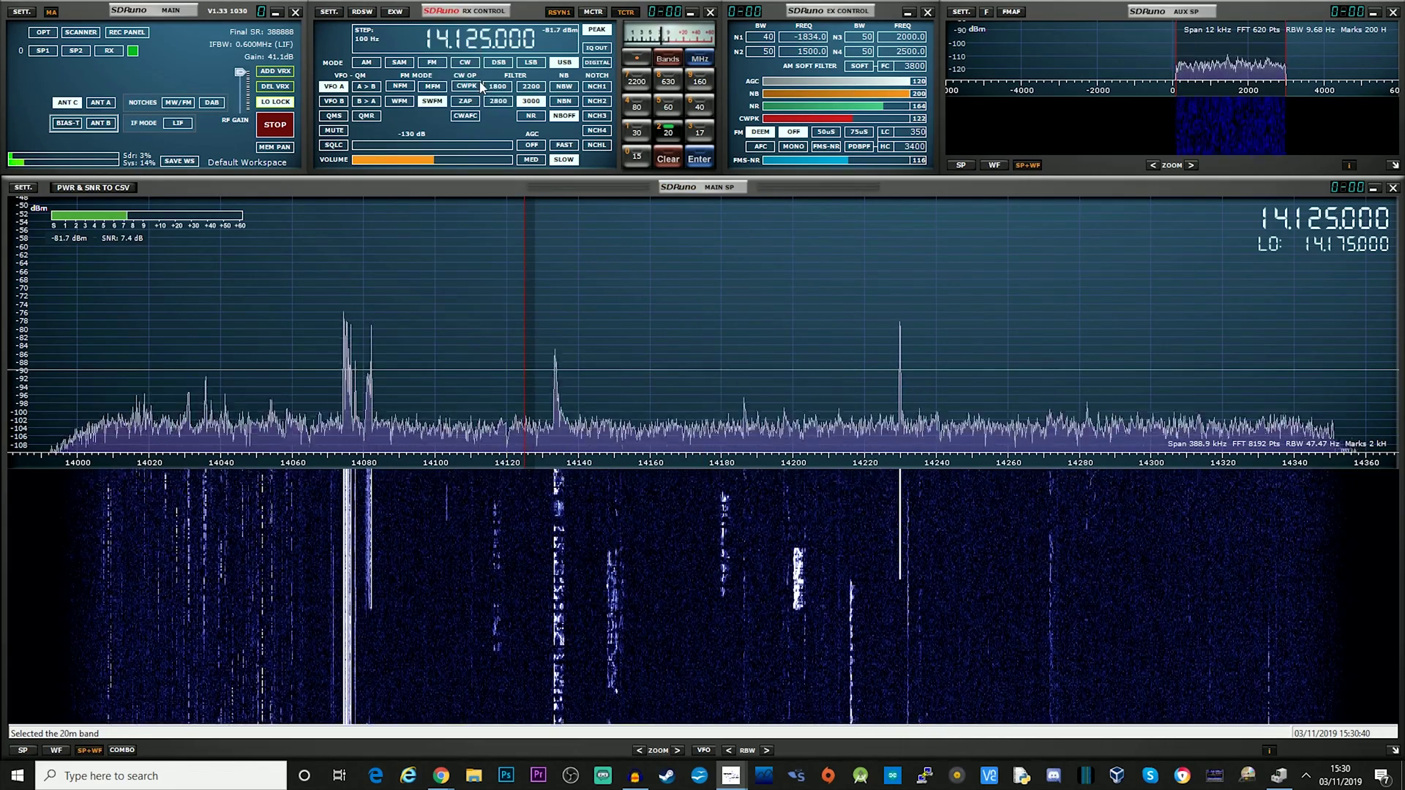
pyautogui.click(552, 430)
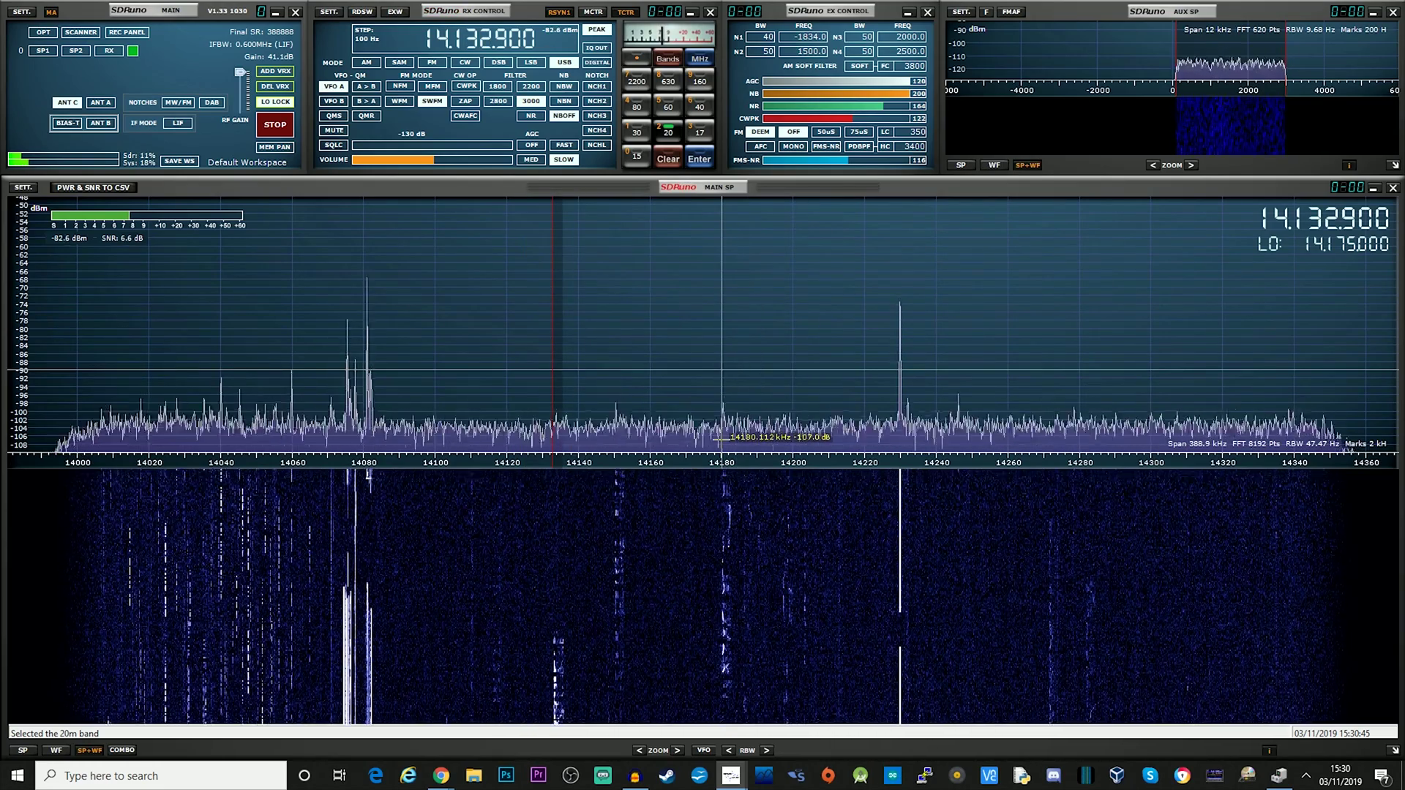
pyautogui.click(721, 437)
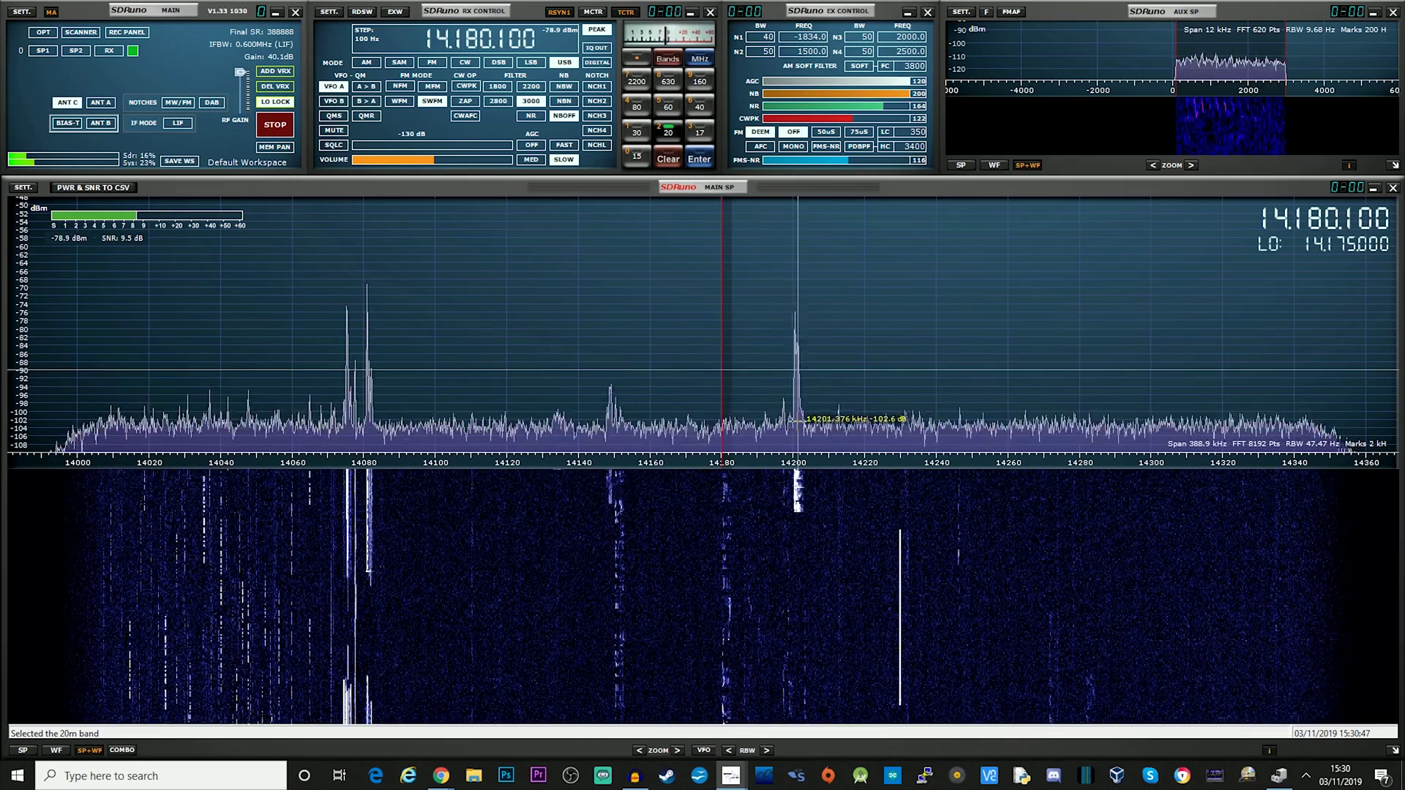
pyautogui.moveTo(792, 427); pyautogui.dragTo(796, 428)
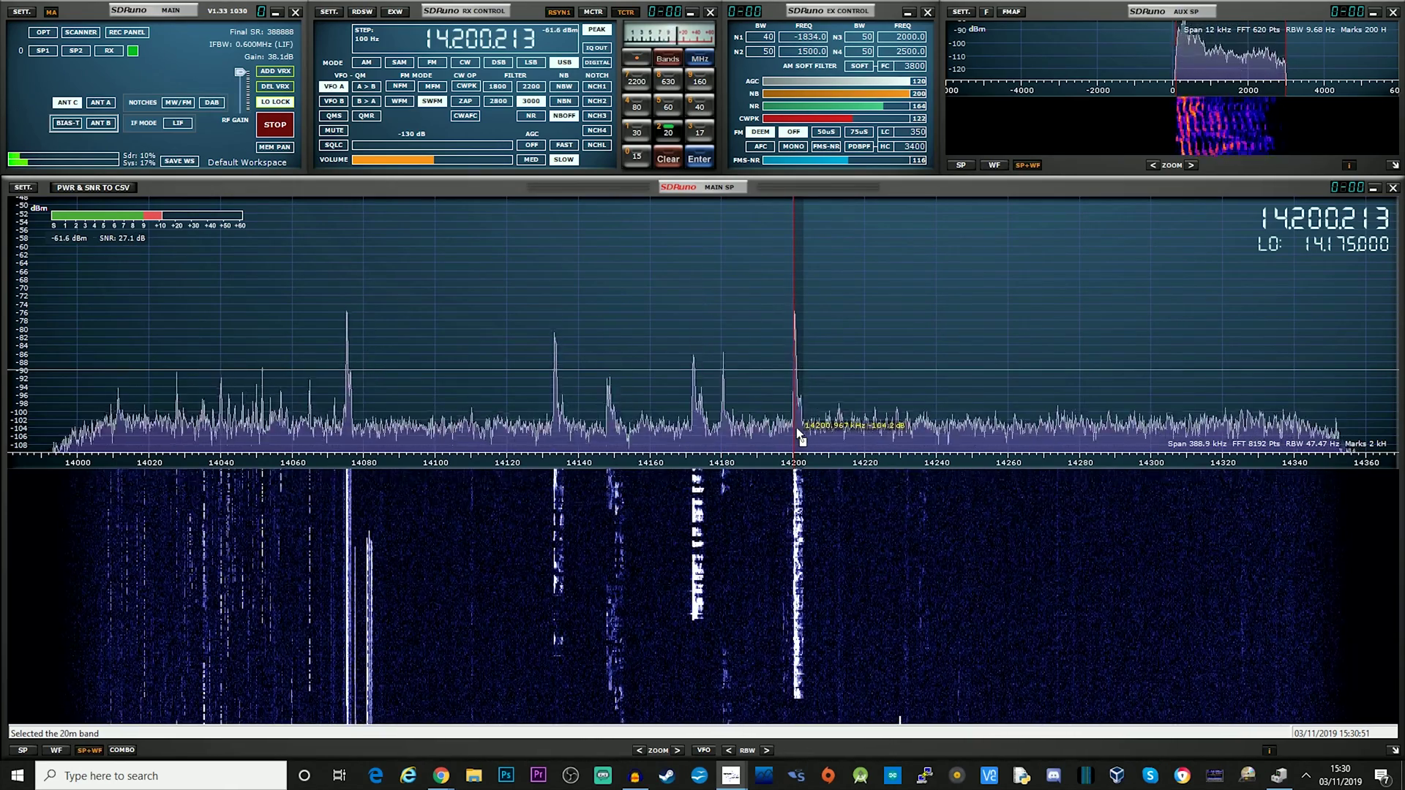
# Step: Try LSB, CW, a wider mode and AM, then settle on USB at 14.200113 MHz
pyautogui.click(530, 63)
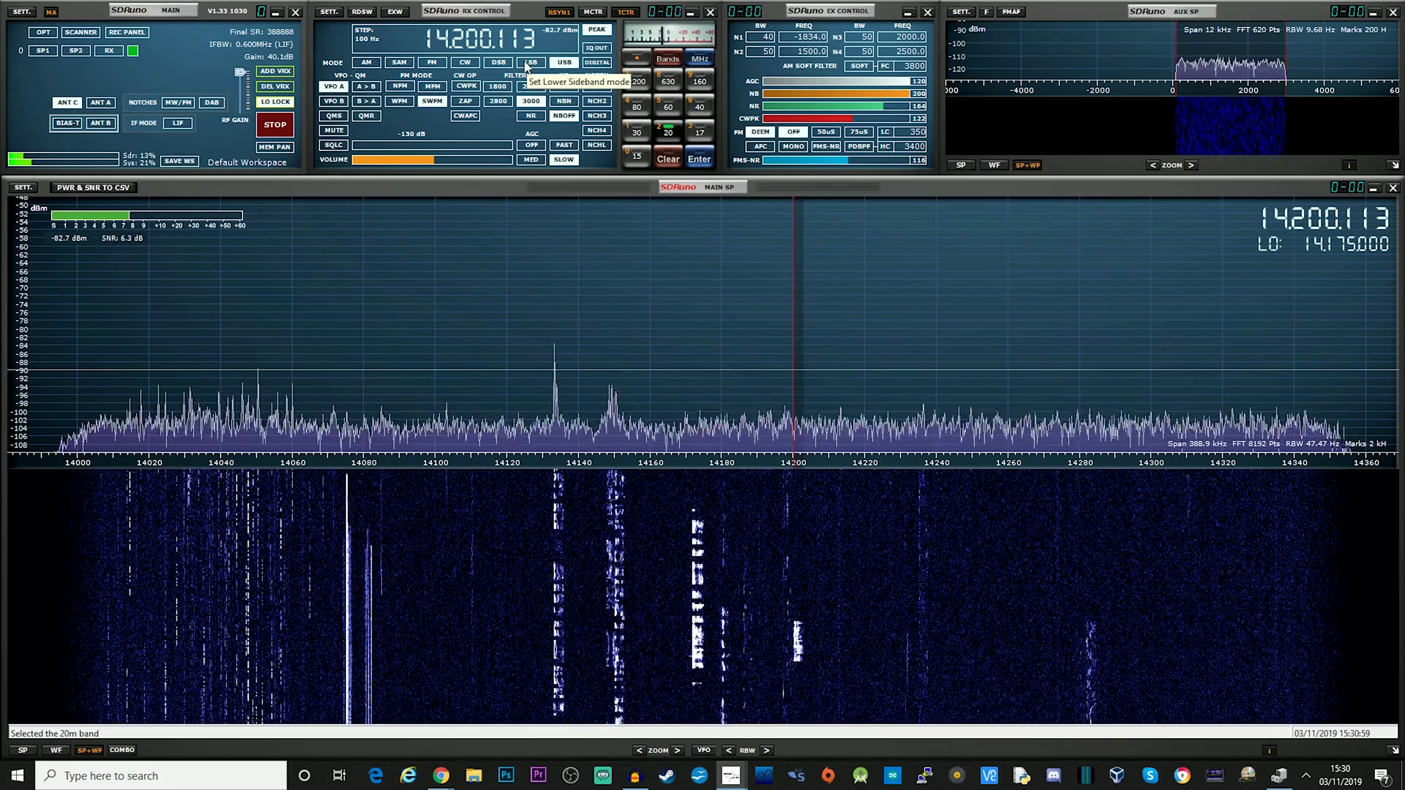
pyautogui.click(464, 63)
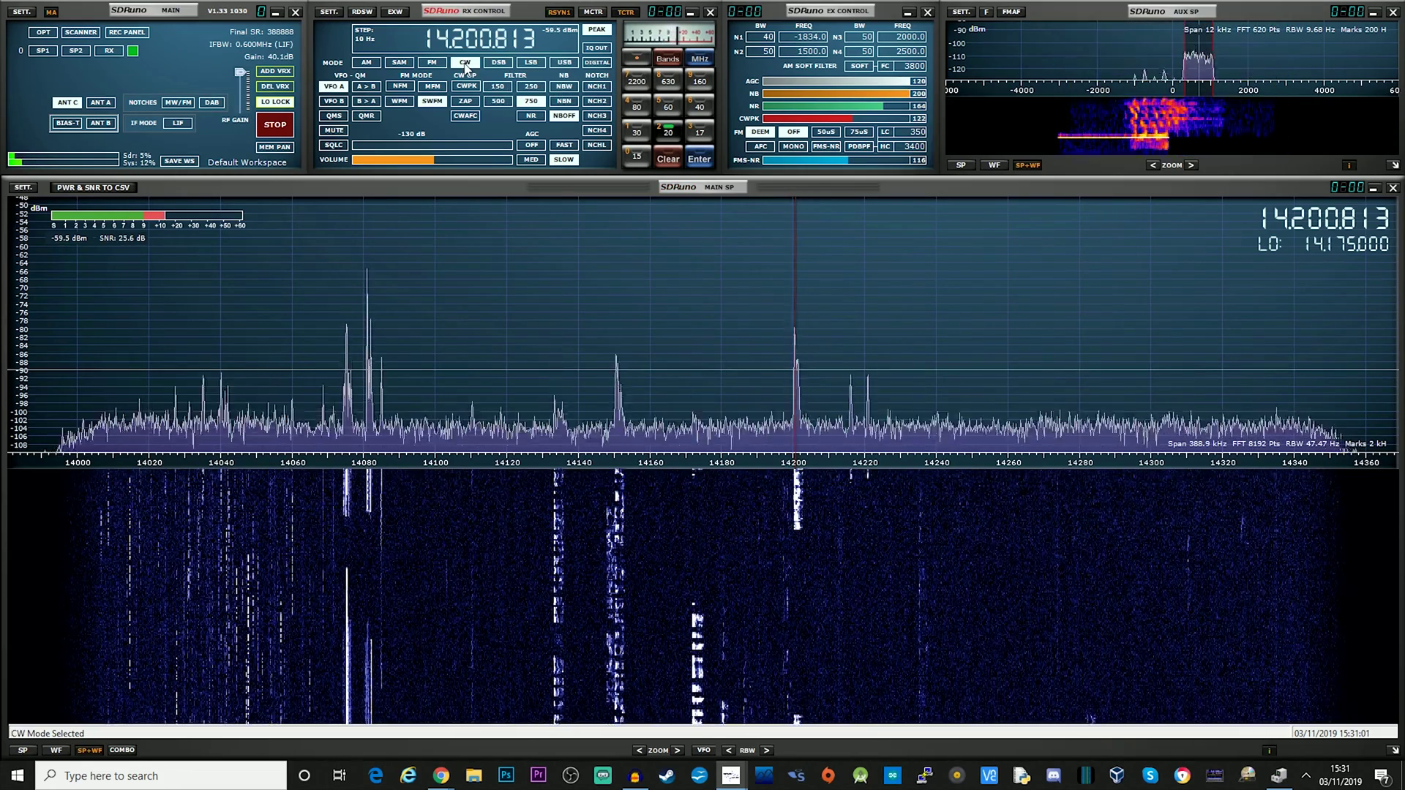
pyautogui.click(432, 63)
pyautogui.click(365, 63)
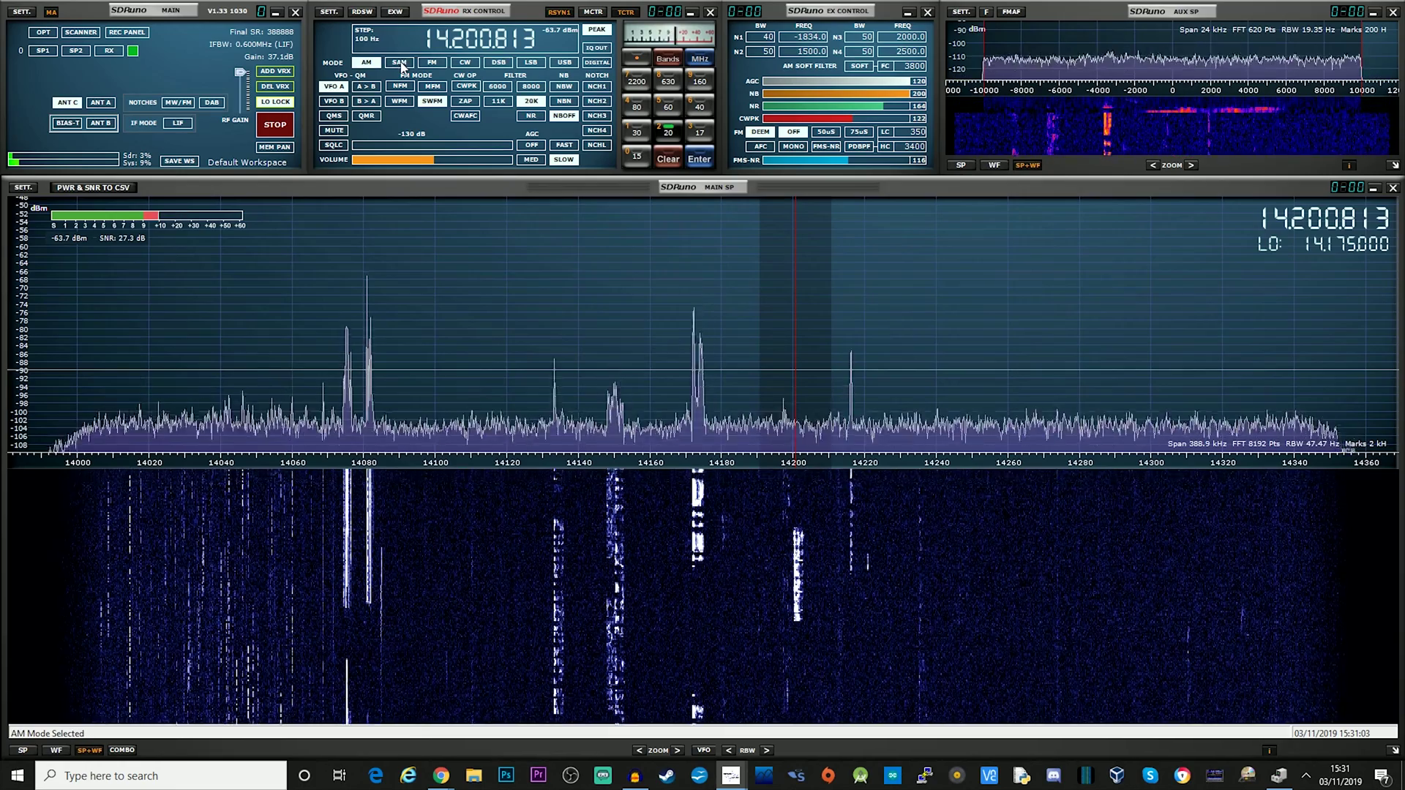
pyautogui.click(564, 63)
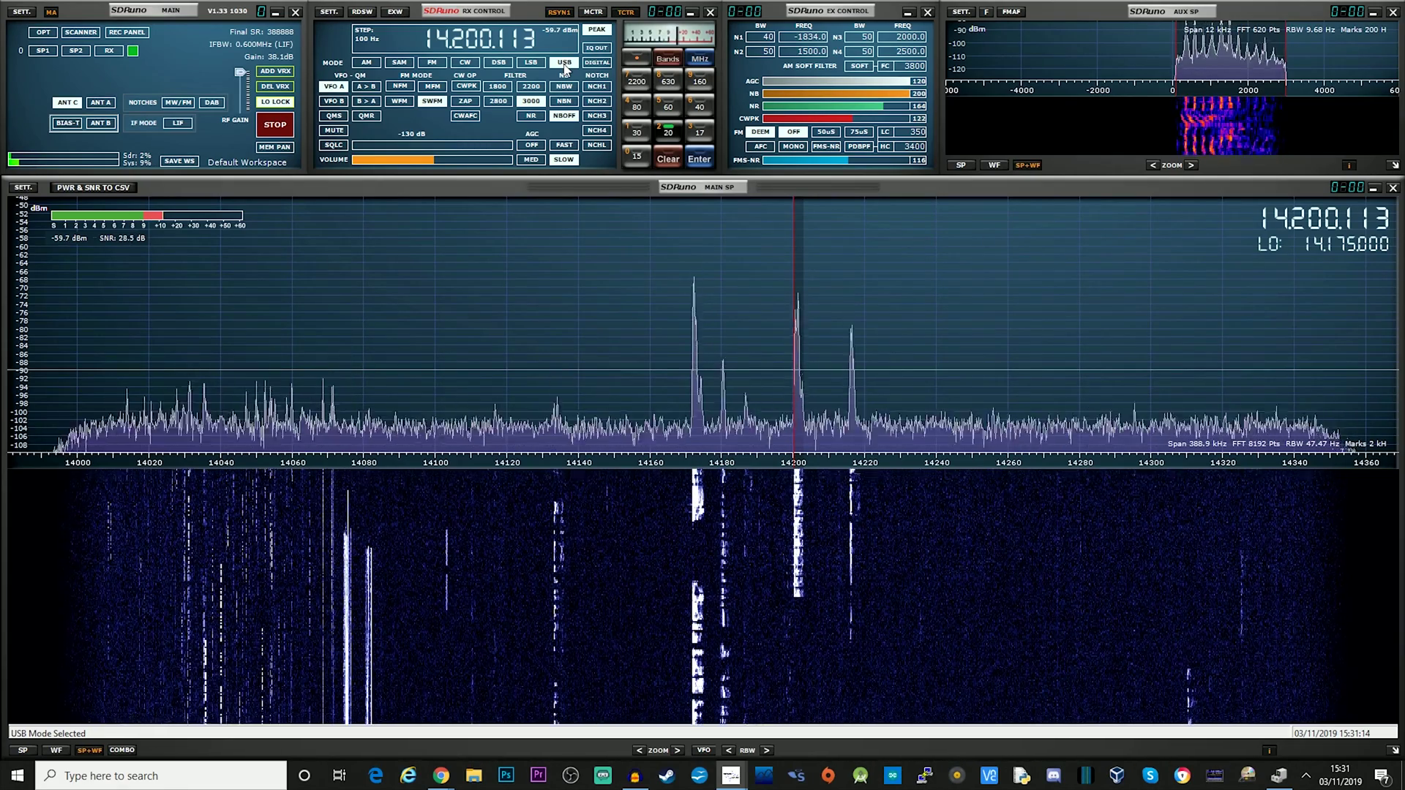
pyautogui.click(637, 107)
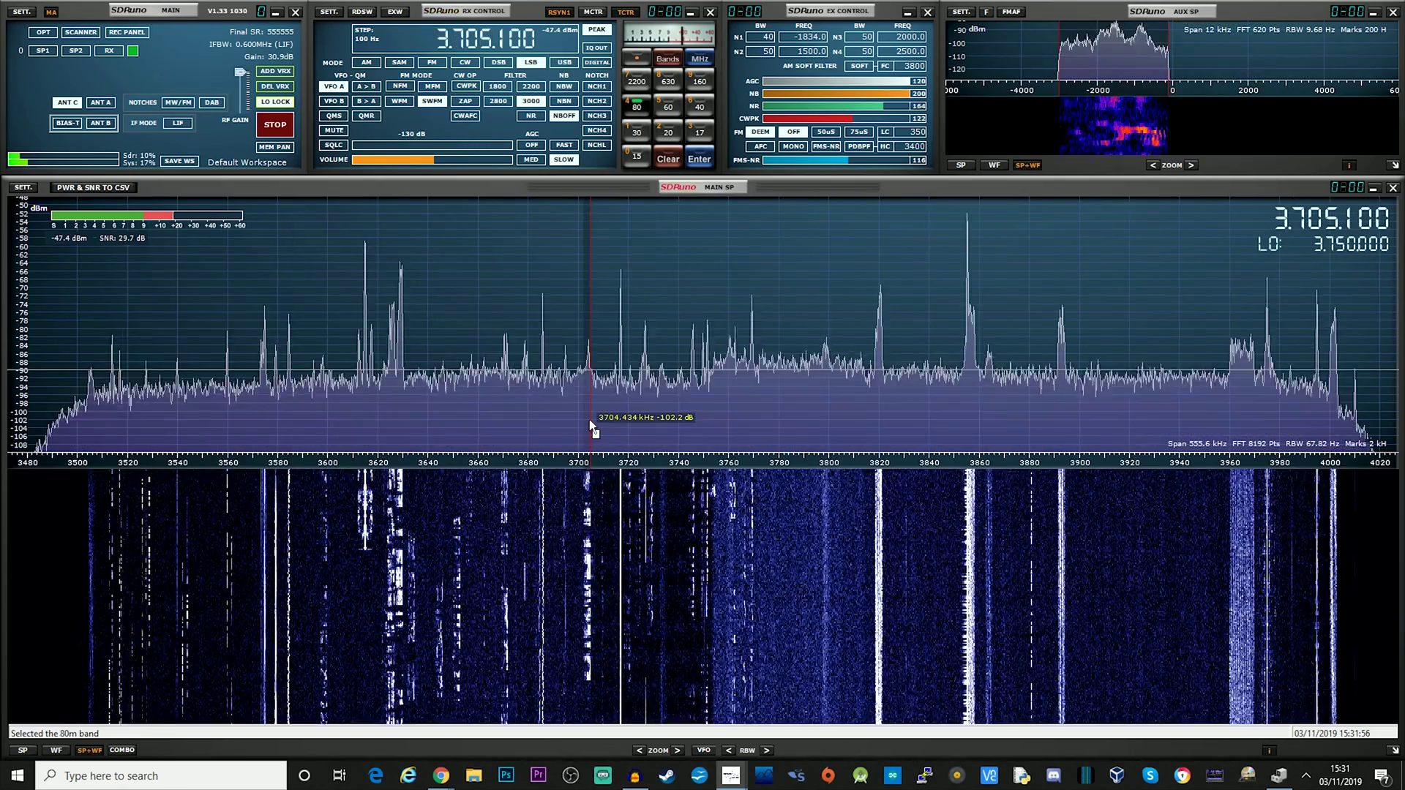